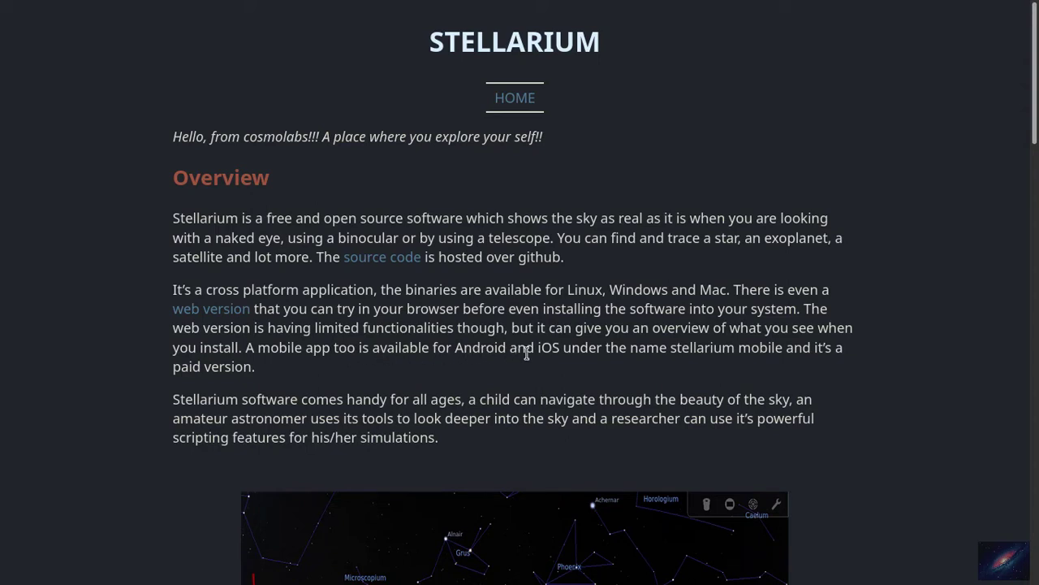
Examine the Stellarium overview article, including its description, the sky, Moon and Star-link satellite figures, and the website and source code links.
{"action": "scroll", "coordinate": [528, 353], "scroll_direction": "down", "scroll_amount": 3}
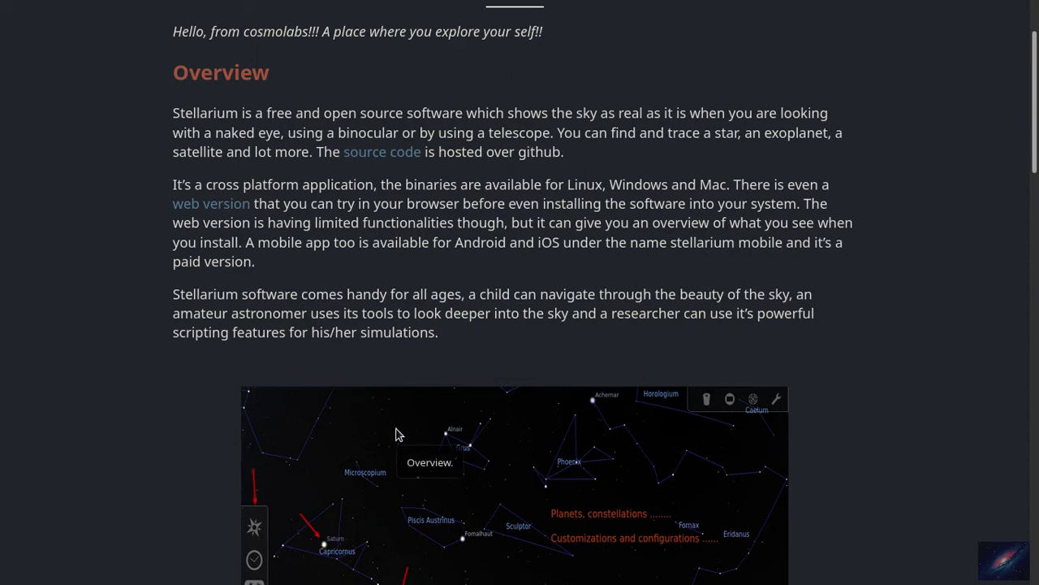
{"action": "scroll", "coordinate": [396, 434], "scroll_direction": "down", "scroll_amount": 4}
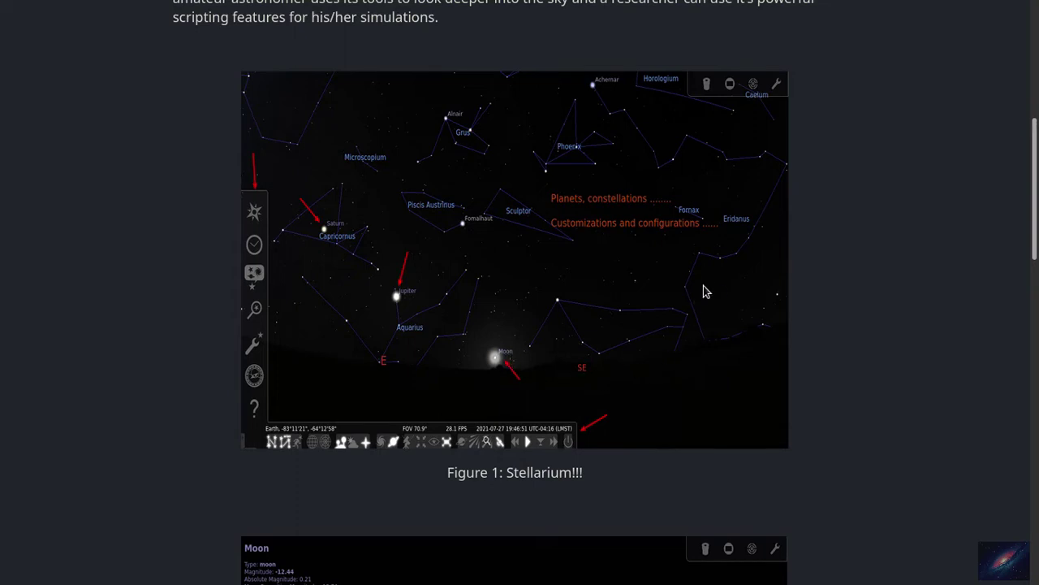
{"action": "scroll", "coordinate": [678, 350], "scroll_direction": "down", "scroll_amount": 4}
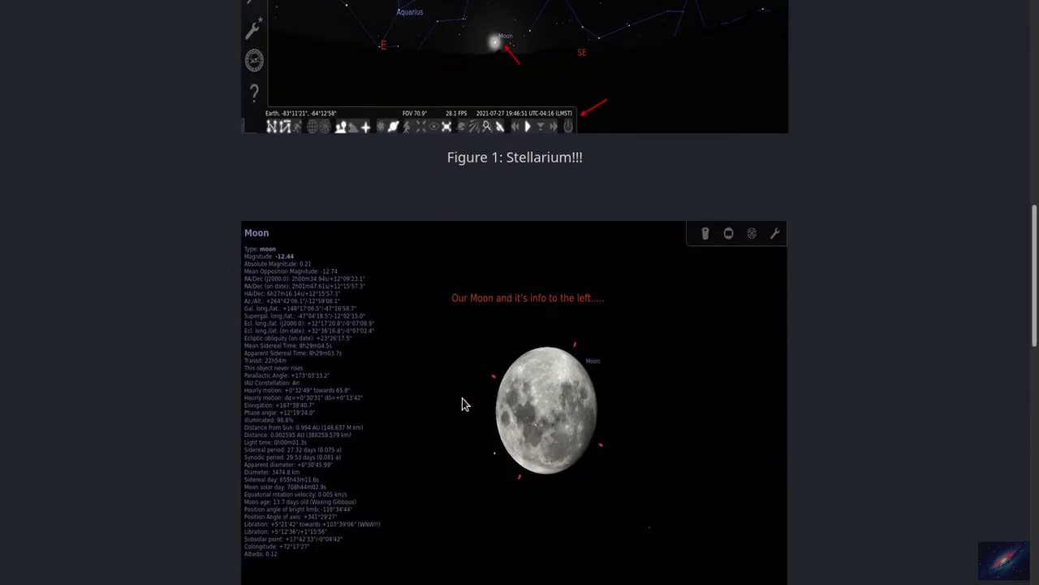
{"action": "scroll", "coordinate": [467, 404], "scroll_direction": "down", "scroll_amount": 1}
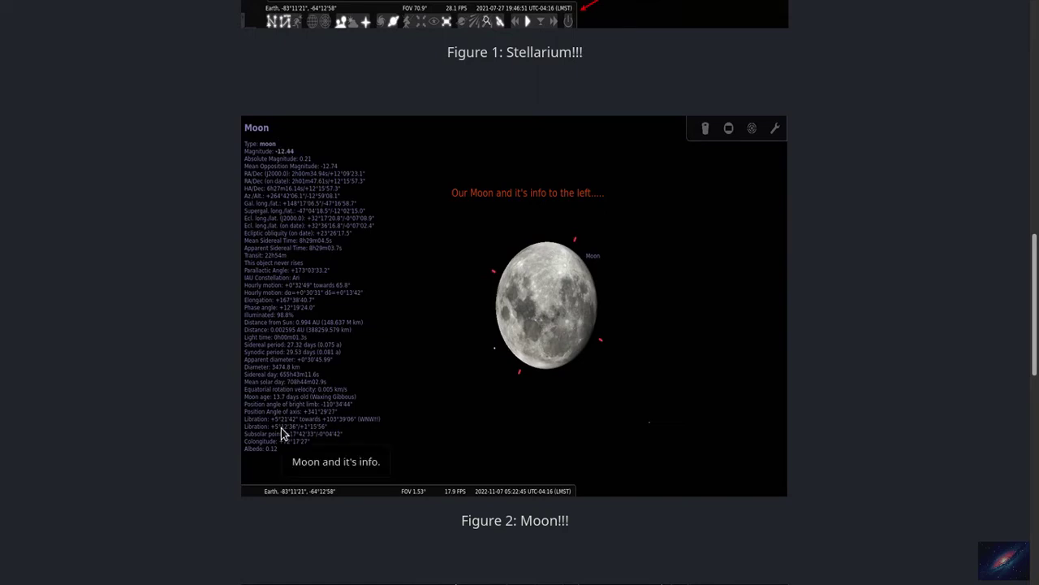
{"action": "scroll", "coordinate": [281, 428], "scroll_direction": "down", "scroll_amount": 4}
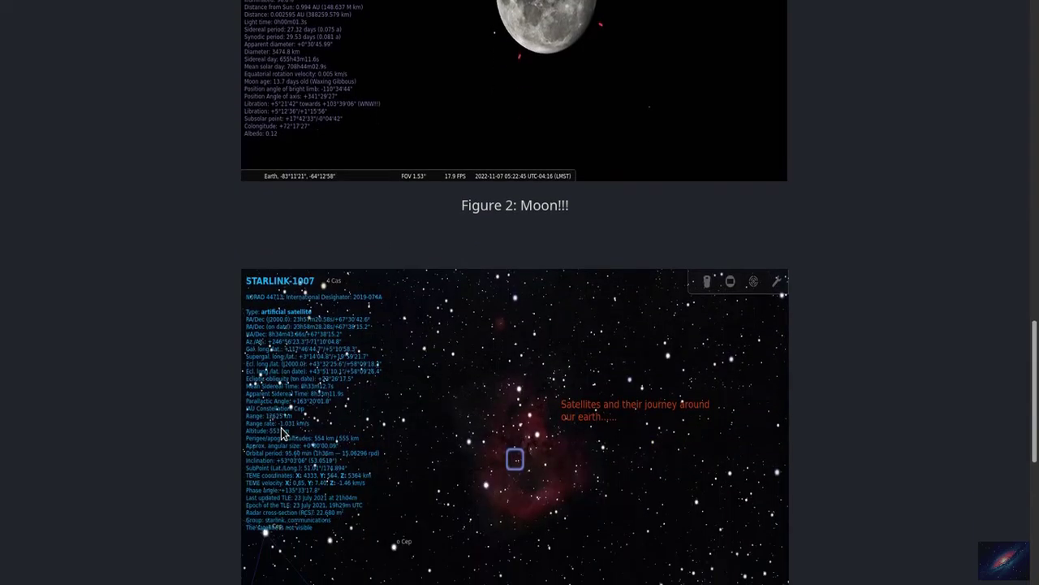
{"action": "scroll", "coordinate": [552, 479], "scroll_direction": "down", "scroll_amount": 1}
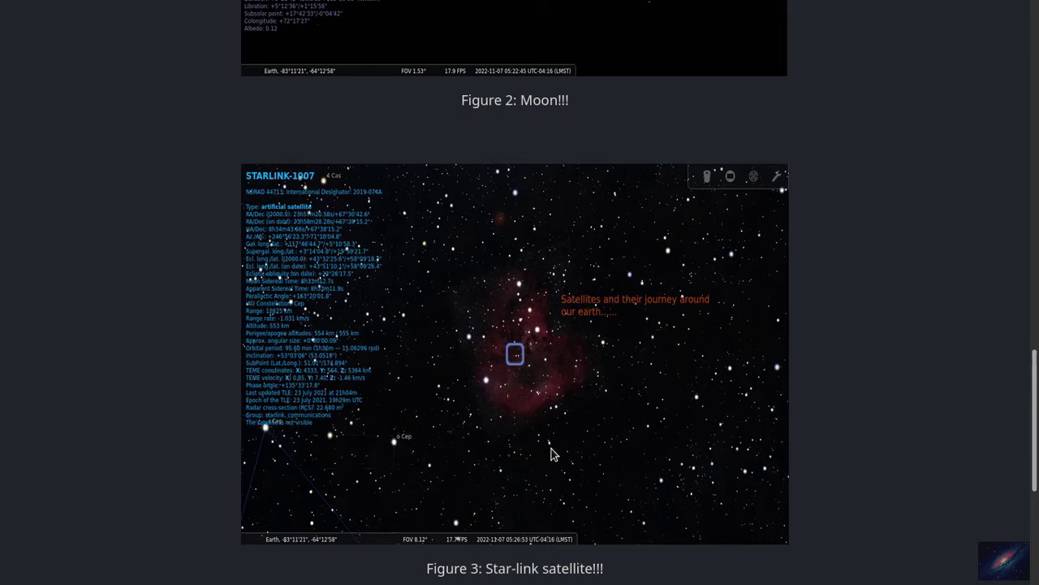
{"action": "scroll", "coordinate": [551, 455], "scroll_direction": "down", "scroll_amount": 2}
{"action": "scroll", "coordinate": [551, 455], "scroll_direction": "down", "scroll_amount": 2}
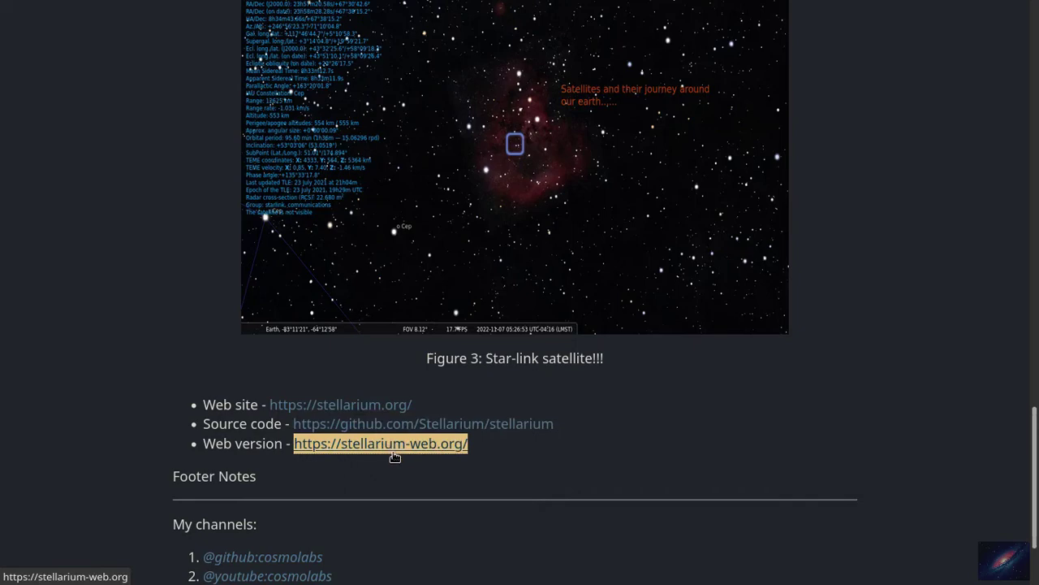
{"action": "scroll", "coordinate": [395, 459], "scroll_direction": "down", "scroll_amount": 2}
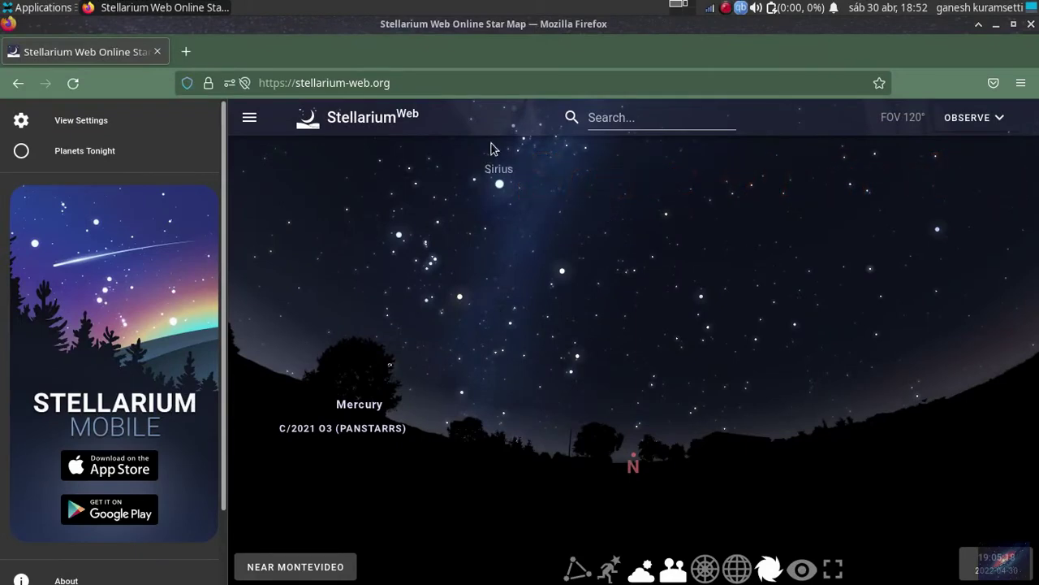
Search the full-screen web star map for "moon" and examine the Moon's information.
{"action": "key", "text": "F11"}
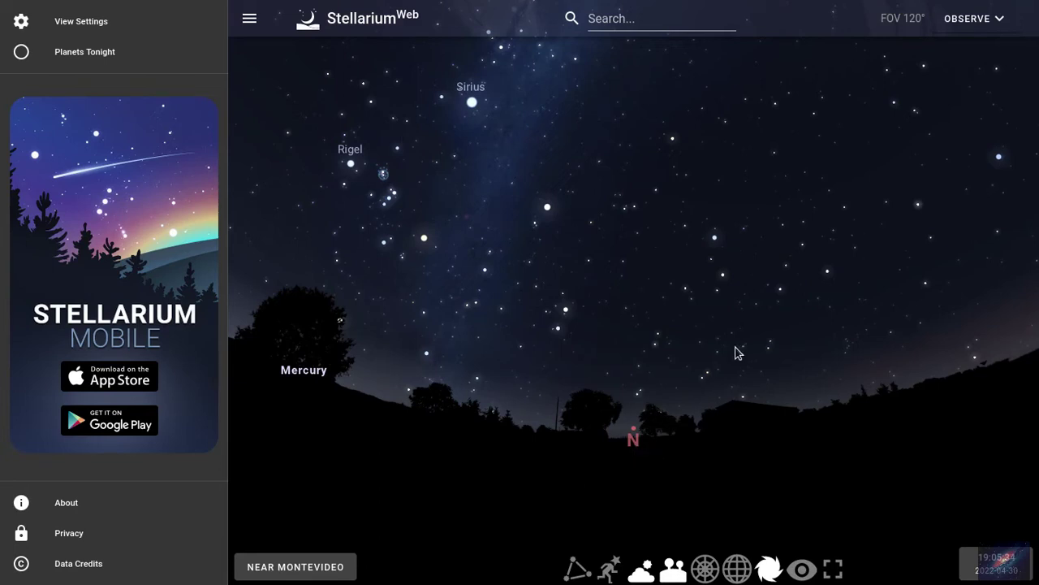
{"action": "mouse_move", "coordinate": [736, 352]}
{"action": "left_mouse_down"}
{"action": "mouse_move", "coordinate": [492, 330]}
{"action": "mouse_move", "coordinate": [687, 327]}
{"action": "mouse_move", "coordinate": [735, 408]}
{"action": "left_mouse_up"}
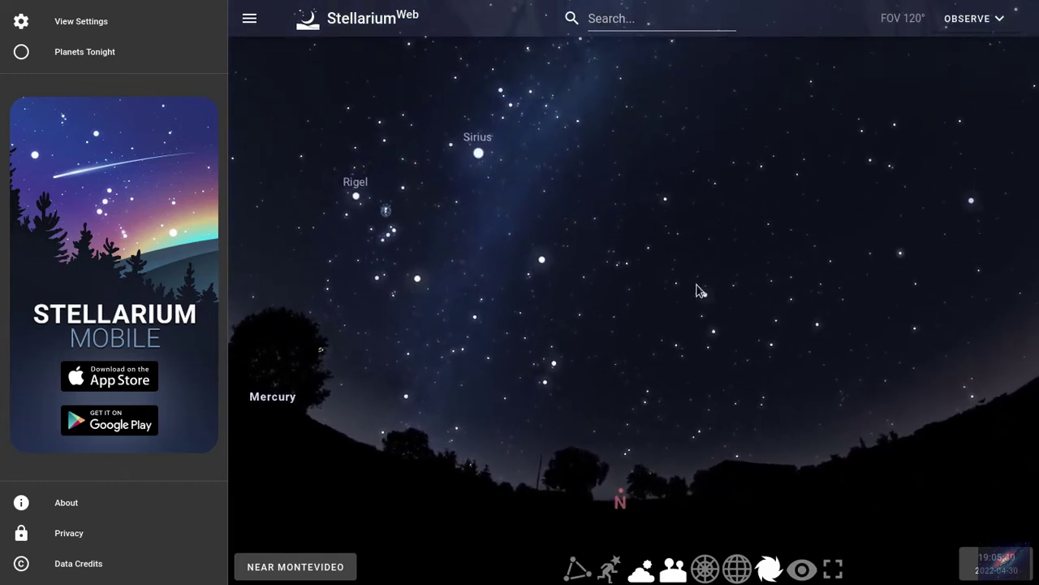
{"action": "left_click", "coordinate": [613, 20]}
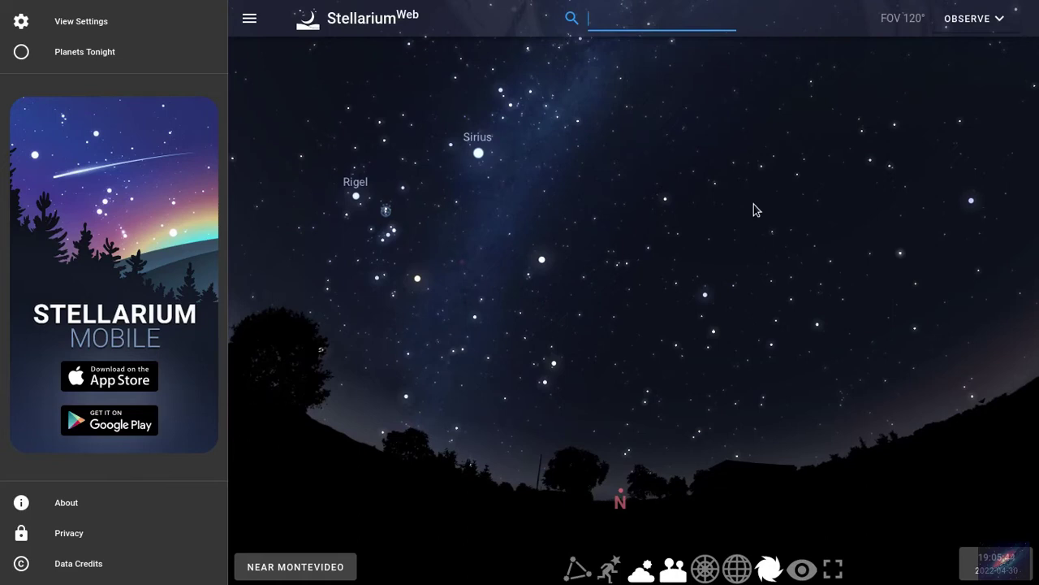
{"action": "type", "text": "moon"}
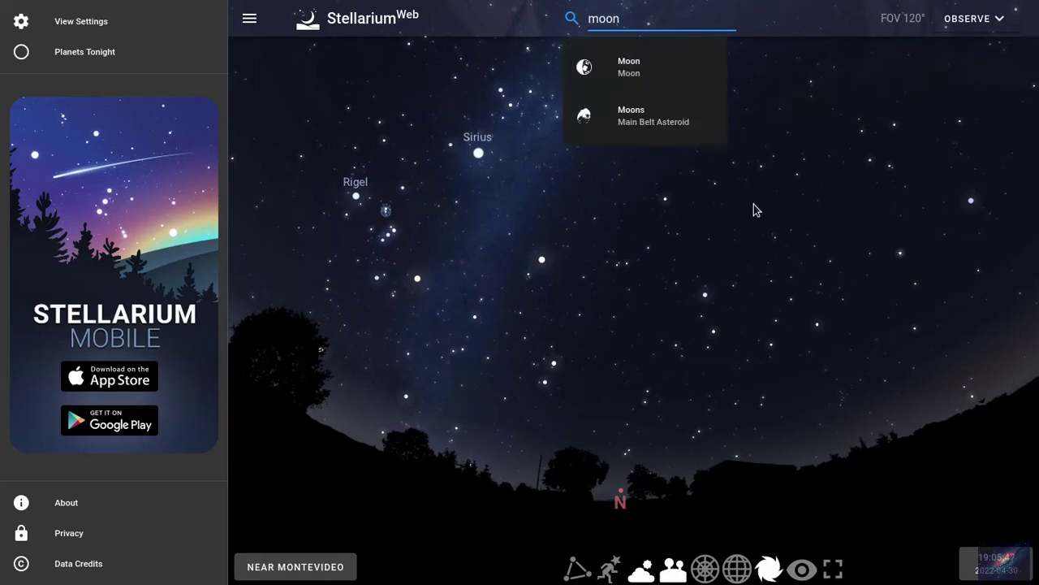
{"action": "left_click", "coordinate": [654, 71]}
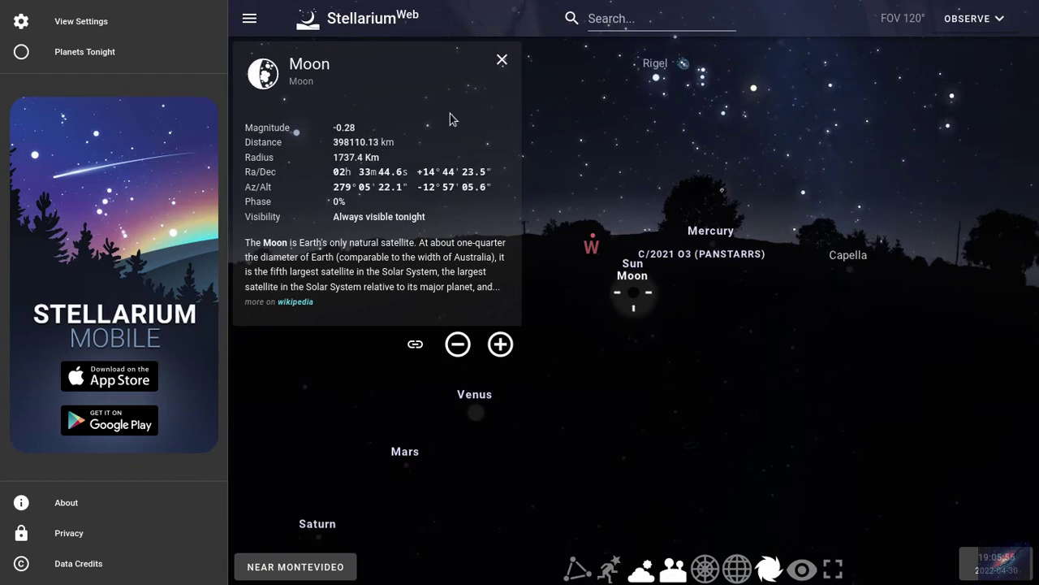
{"action": "left_click", "coordinate": [502, 61]}
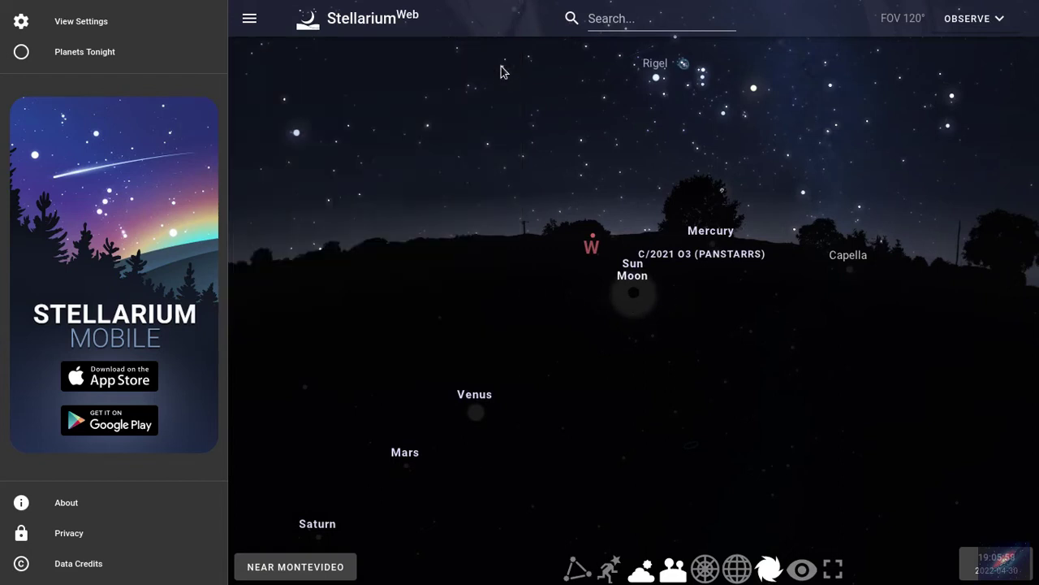
Show and hide the constellation lines, and turn on the constellation artwork across the western and southern sky.
{"action": "left_click_drag", "start_coordinate": [698, 213], "coordinate": [792, 414]}
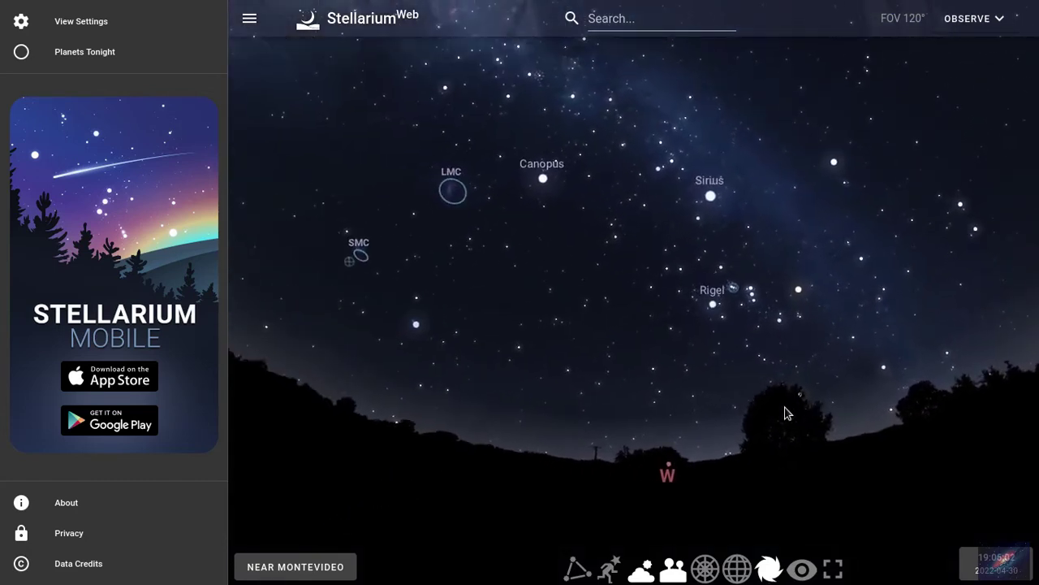
{"action": "left_click", "coordinate": [579, 573]}
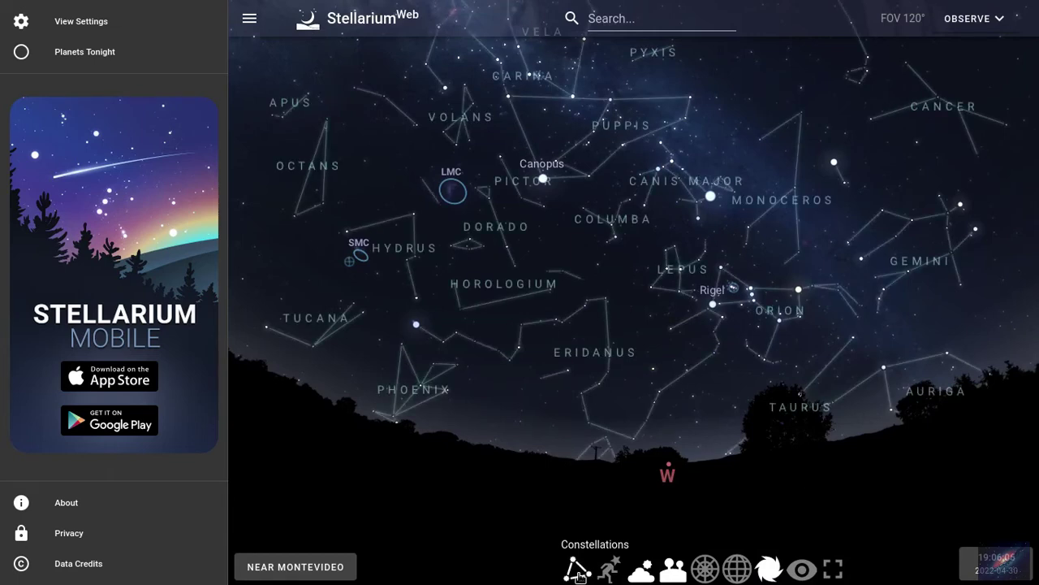
{"action": "left_click", "coordinate": [579, 573]}
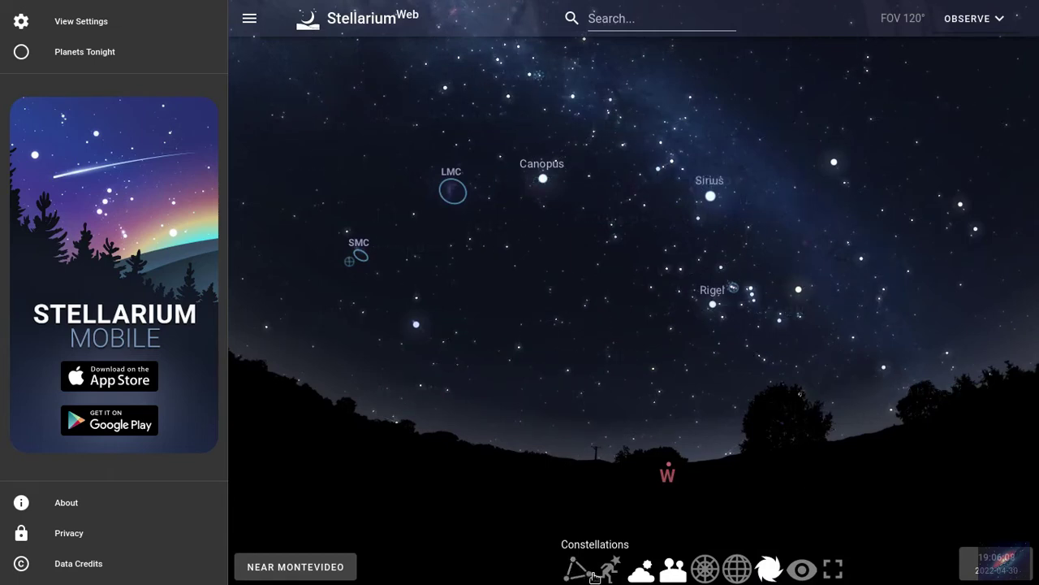
{"action": "left_click", "coordinate": [608, 574]}
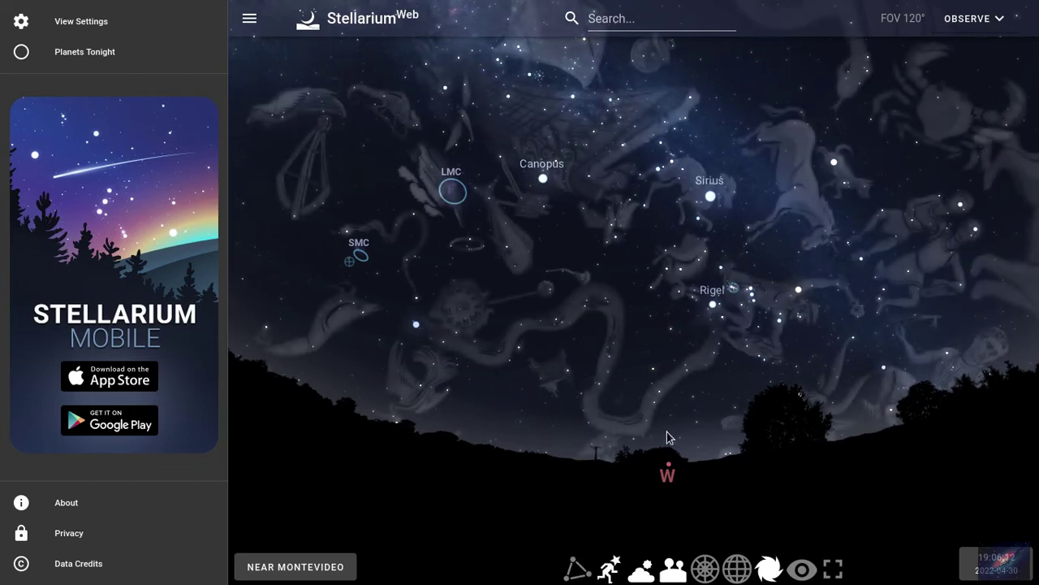
{"action": "left_click_drag", "start_coordinate": [520, 376], "coordinate": [758, 301]}
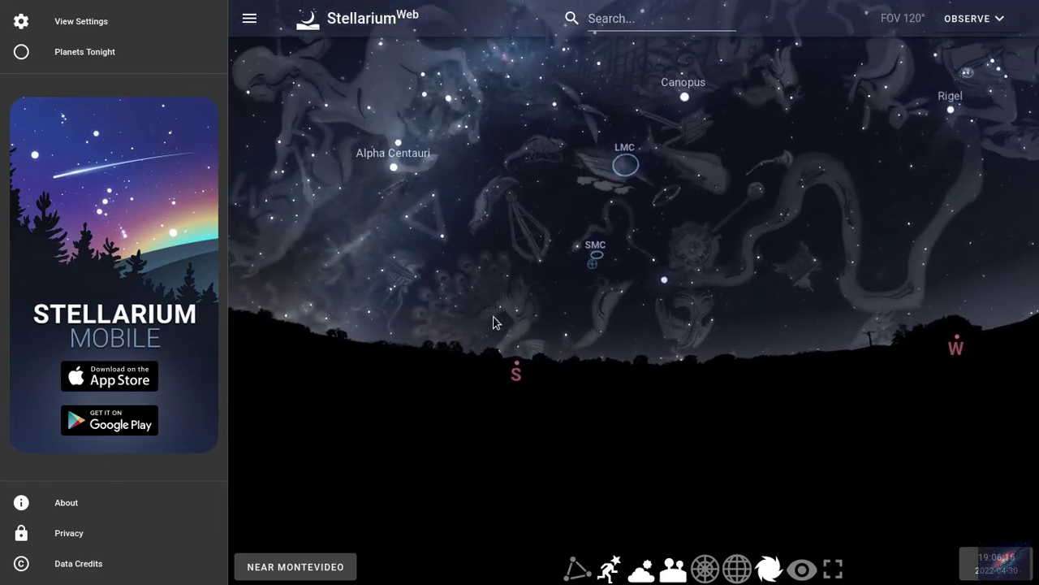
{"action": "left_click_drag", "start_coordinate": [494, 321], "coordinate": [553, 325]}
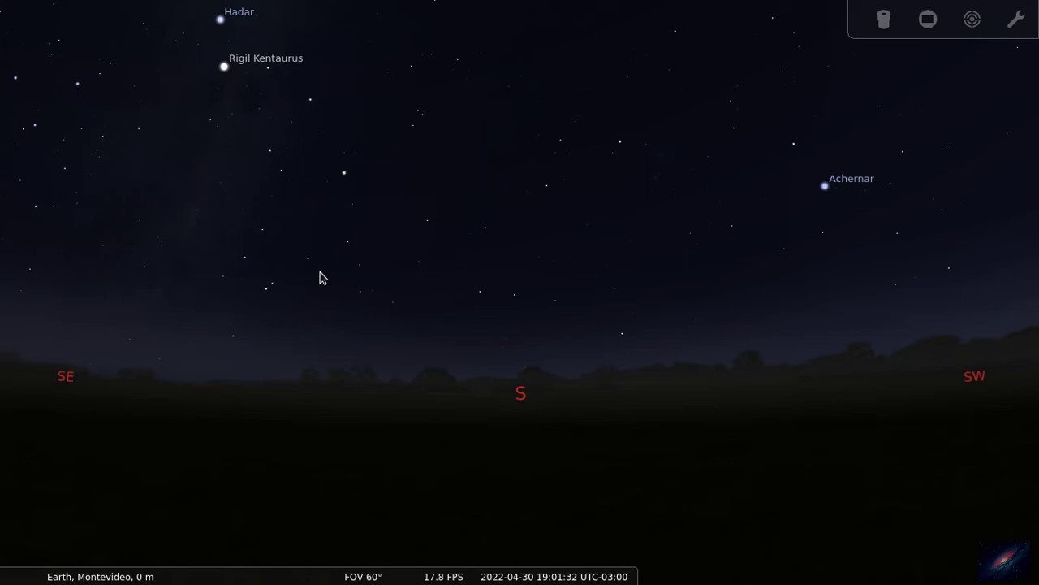
Open the date and time settings in the Stellarium desktop application.
{"action": "mouse_move", "coordinate": [46, 329]}
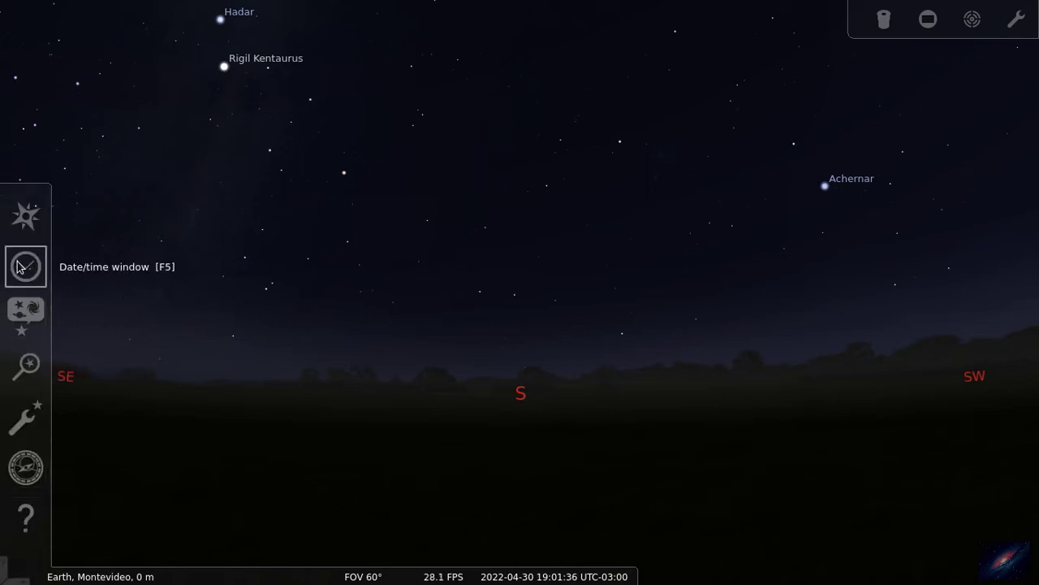
{"action": "mouse_move", "coordinate": [331, 572]}
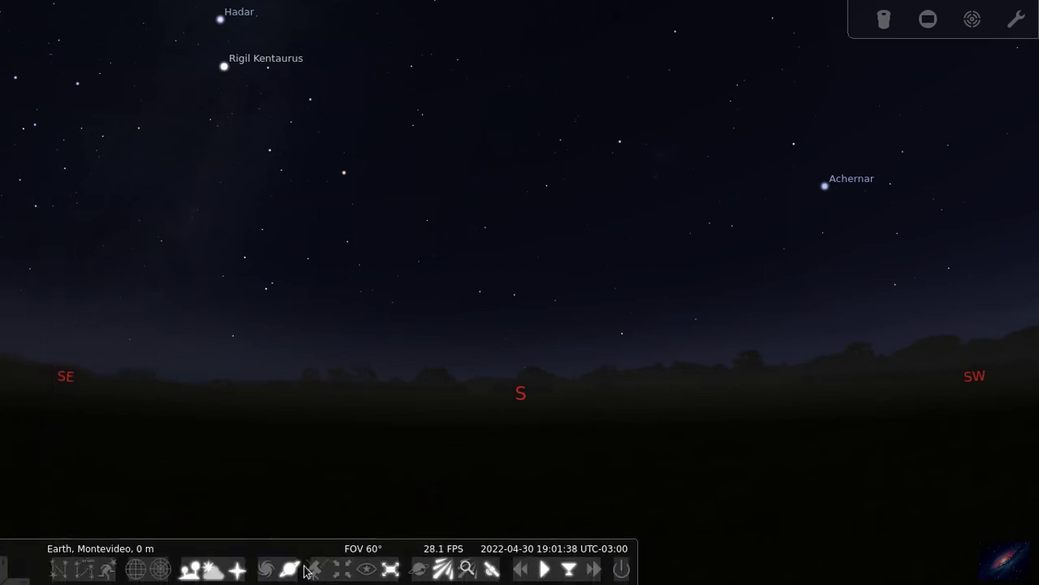
{"action": "mouse_move", "coordinate": [5, 317]}
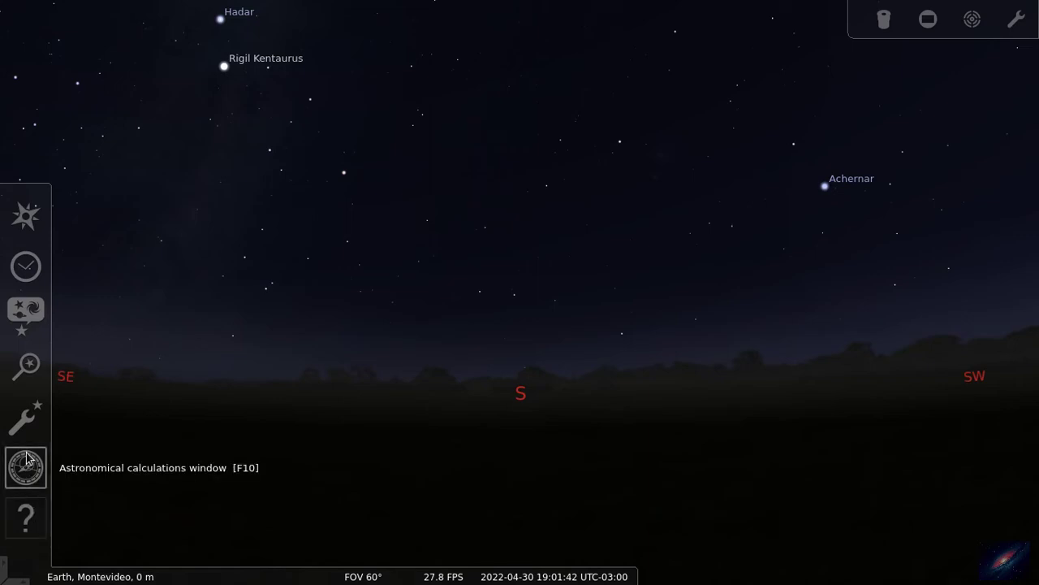
{"action": "mouse_move", "coordinate": [165, 581]}
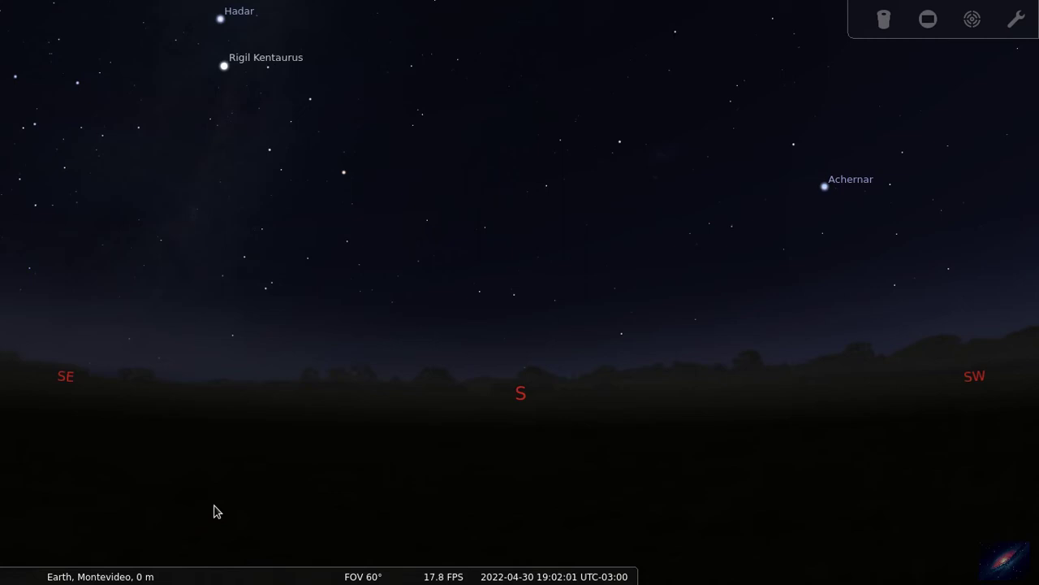
{"action": "mouse_move", "coordinate": [46, 467]}
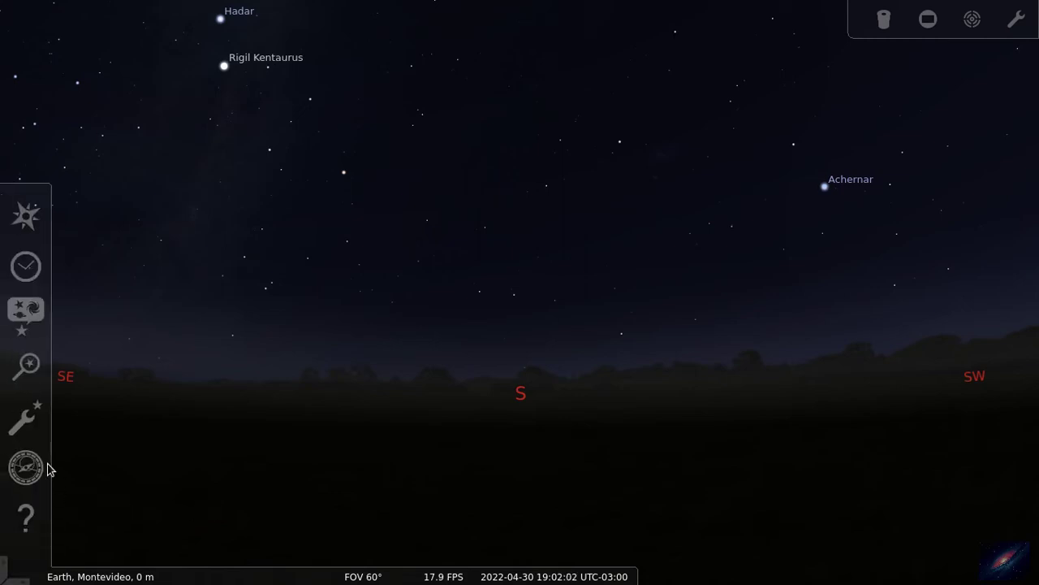
{"action": "left_click", "coordinate": [35, 270]}
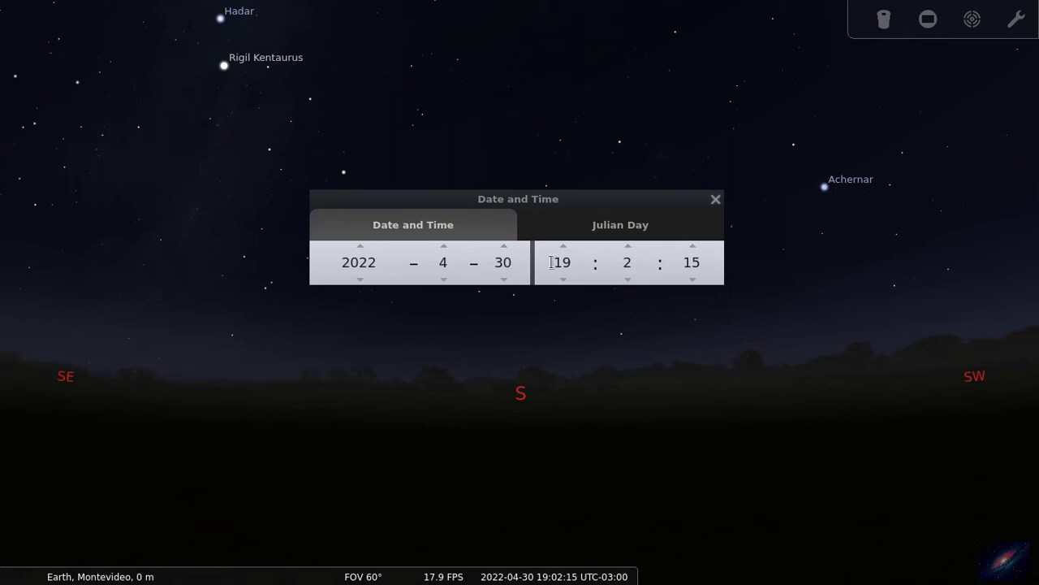
Try other simulation times by changing the year forward and back, raising the hour to 21 and lowering it to 18.
{"action": "left_click", "coordinate": [360, 246]}
{"action": "left_click", "coordinate": [361, 281]}
{"action": "left_click", "coordinate": [563, 247]}
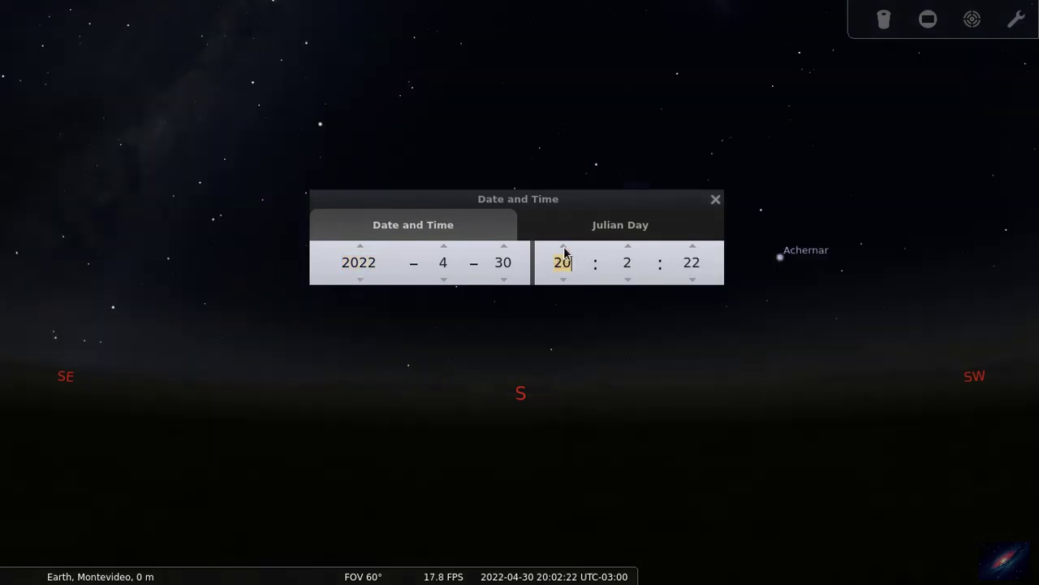
{"action": "left_click", "coordinate": [564, 246]}
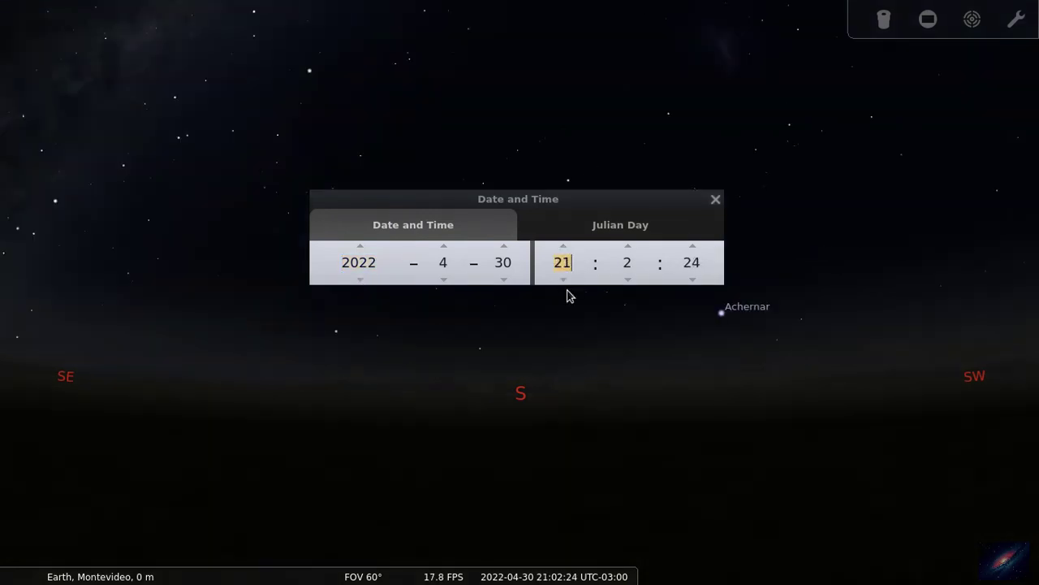
{"action": "left_click", "coordinate": [564, 281]}
{"action": "left_click", "coordinate": [564, 279]}
{"action": "left_click", "coordinate": [564, 280]}
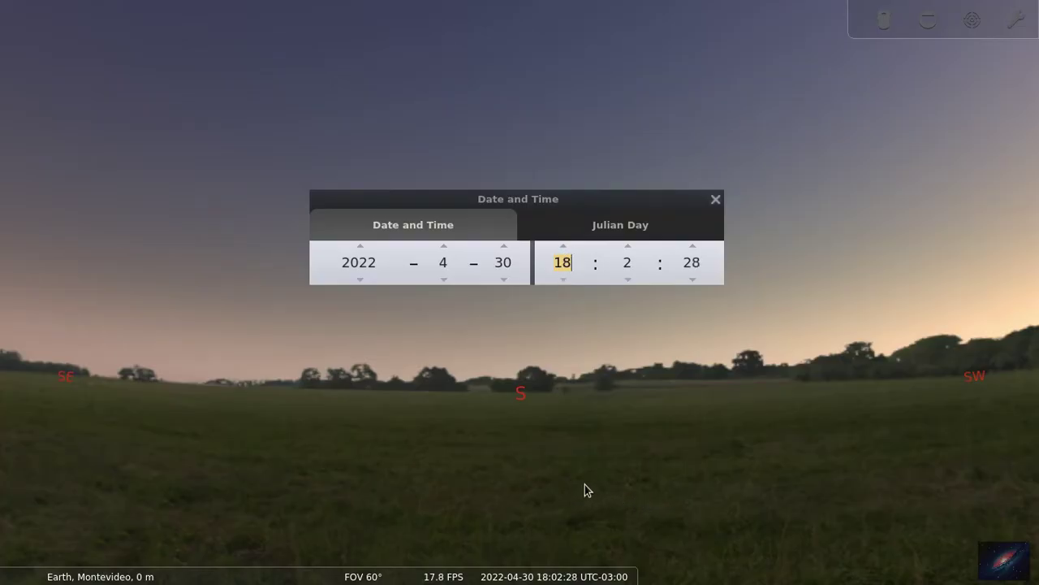
Reset the simulation to the current time and close the date and time settings.
{"action": "mouse_move", "coordinate": [571, 572]}
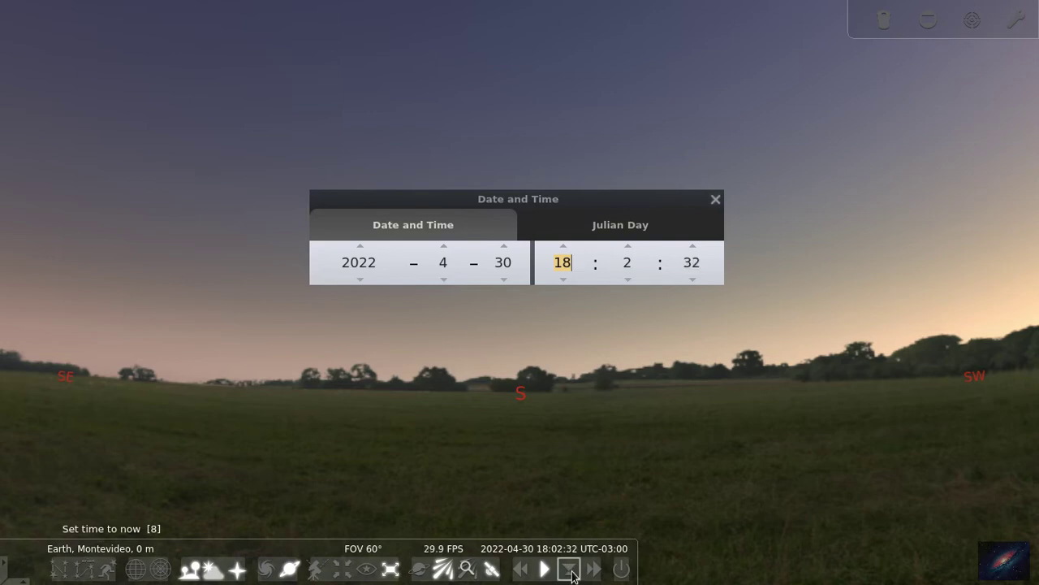
{"action": "left_click", "coordinate": [571, 571]}
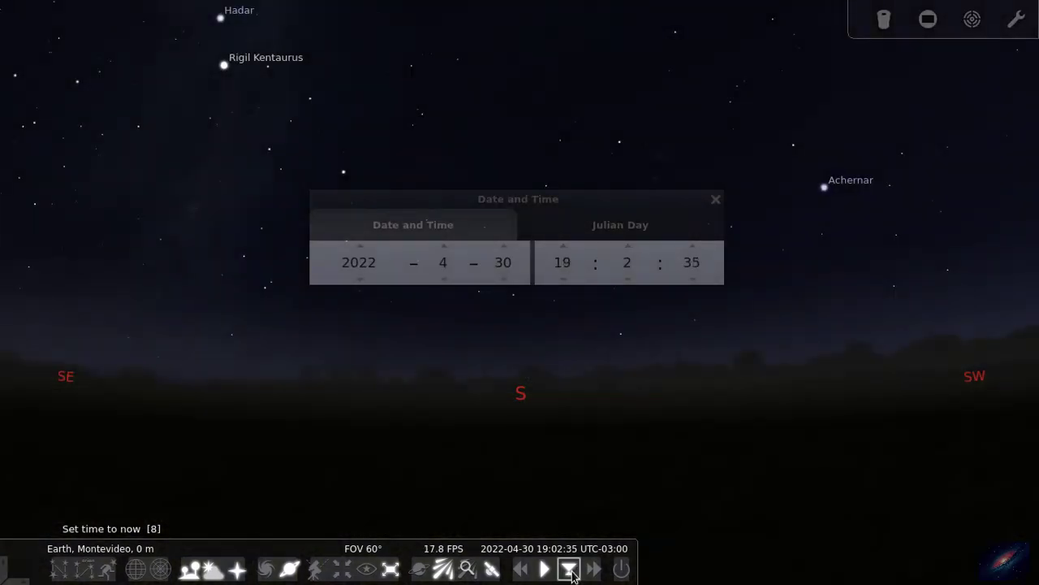
{"action": "left_click", "coordinate": [716, 200]}
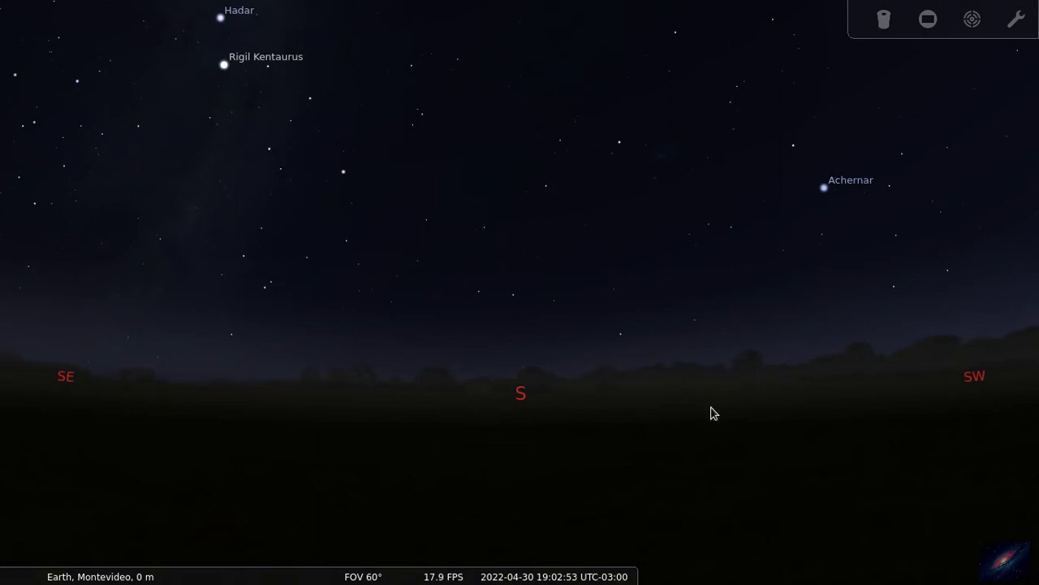
{"action": "mouse_move", "coordinate": [631, 575]}
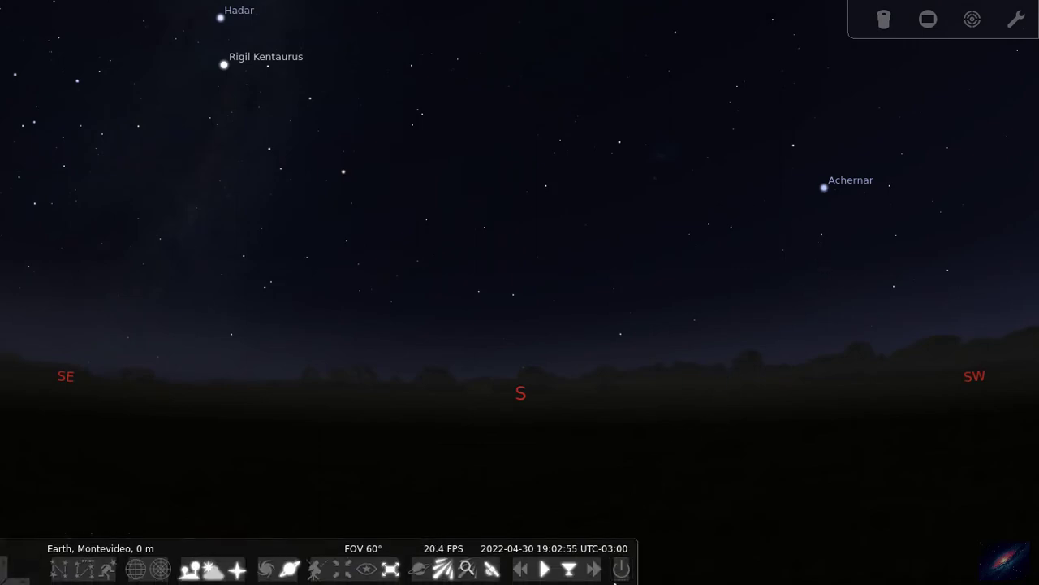
{"action": "left_click", "coordinate": [552, 573]}
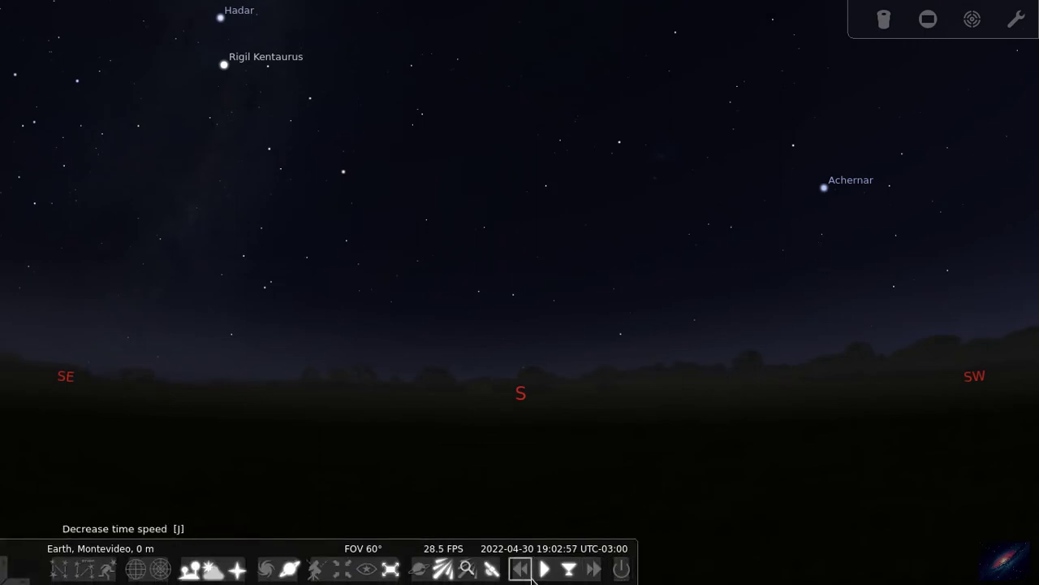
{"action": "left_click", "coordinate": [591, 578]}
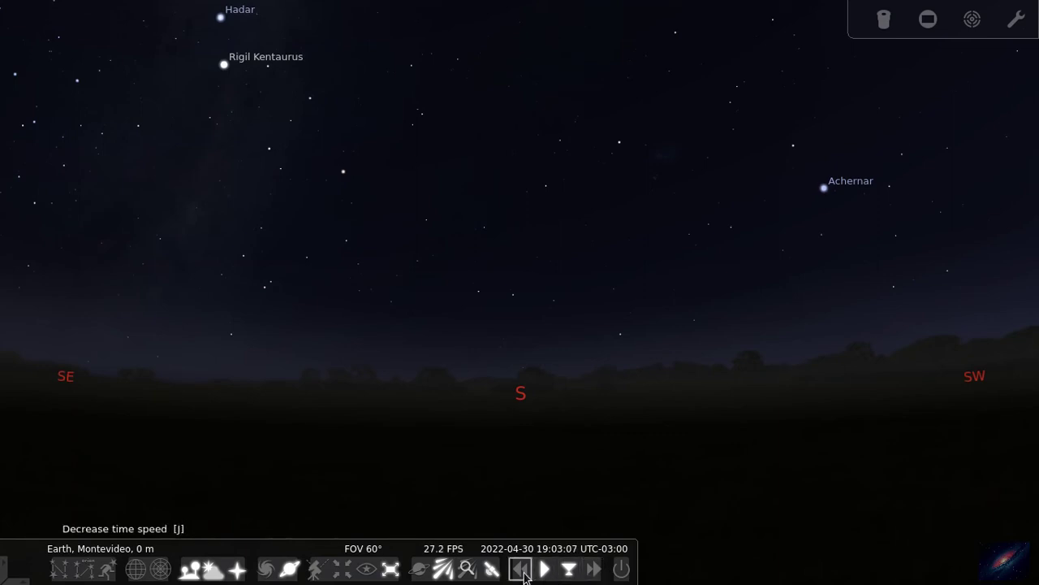
Speed up the simulation time in several increments to watch the southern sky rotate through the evening.
{"action": "left_click", "coordinate": [592, 574]}
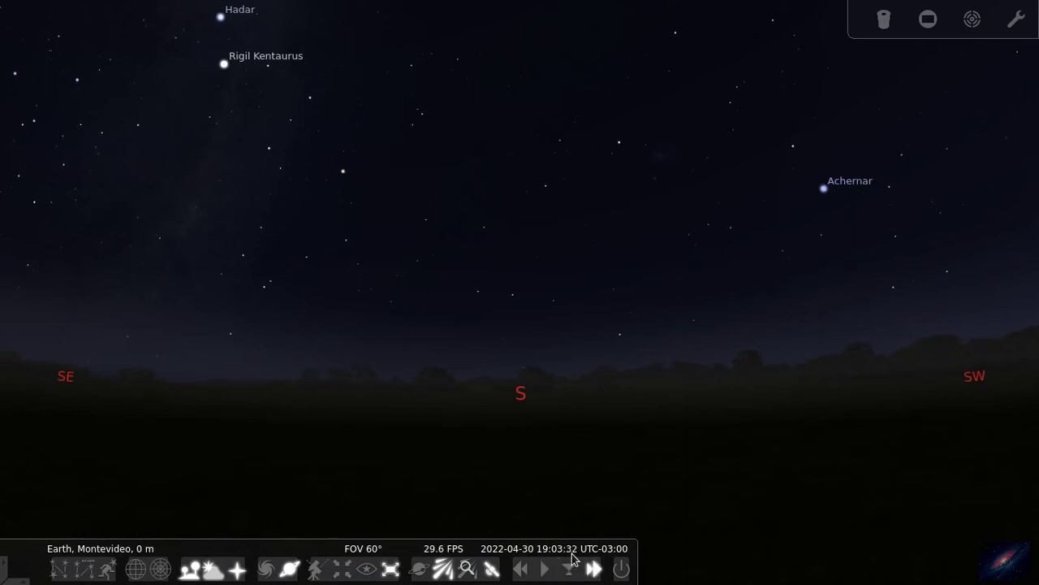
{"action": "left_click", "coordinate": [594, 570]}
{"action": "left_click", "coordinate": [594, 569]}
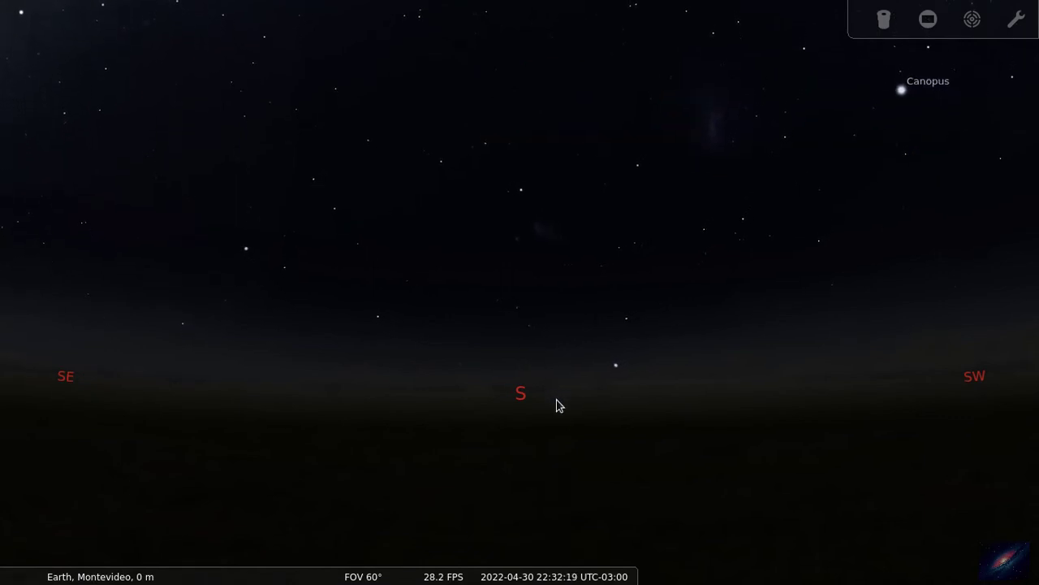
{"action": "mouse_move", "coordinate": [601, 568]}
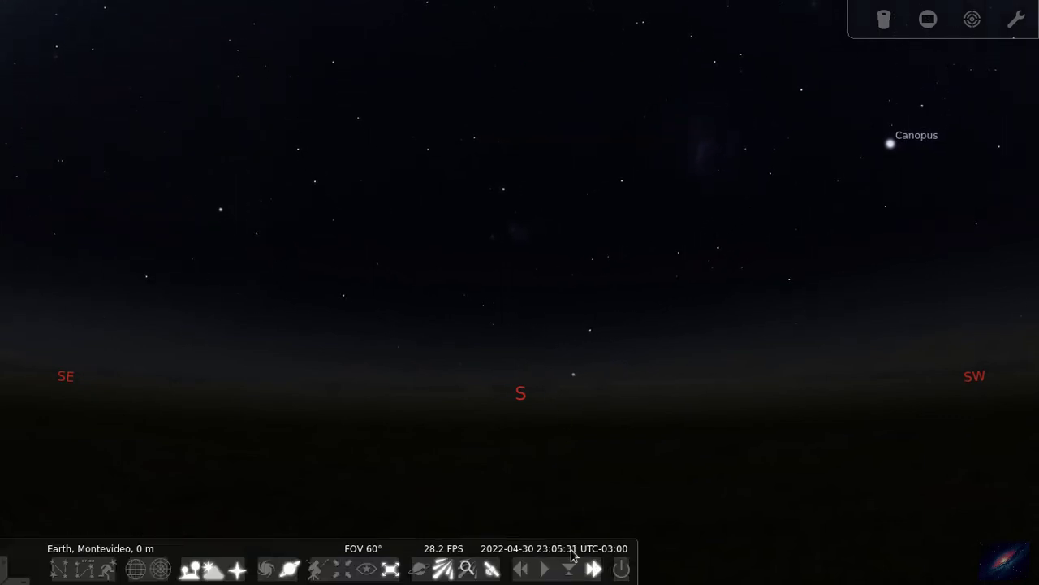
Slow the simulation back to normal time rate and reset it to the current time.
{"action": "left_click", "coordinate": [524, 572]}
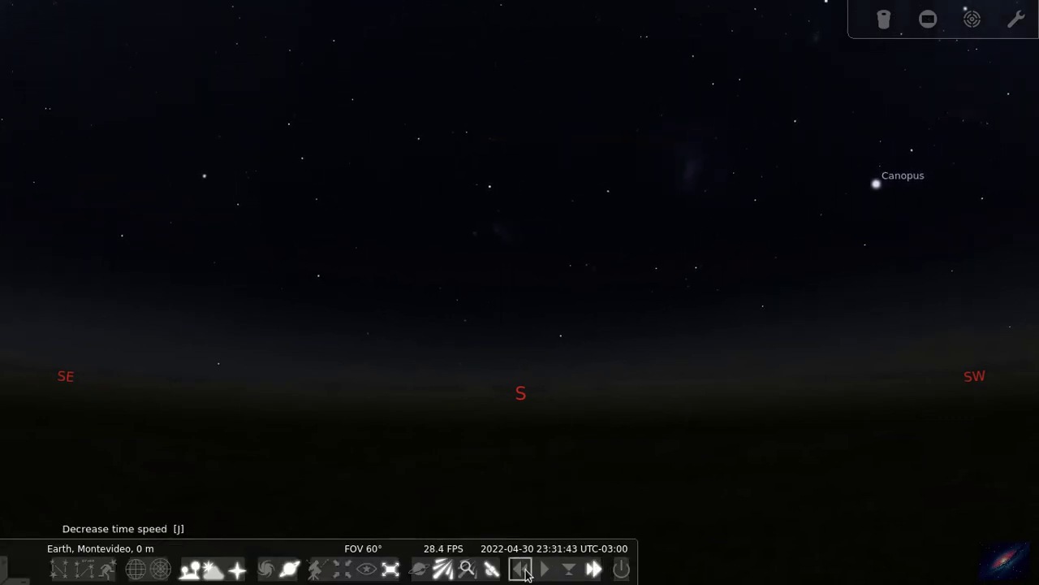
{"action": "left_click", "coordinate": [525, 572]}
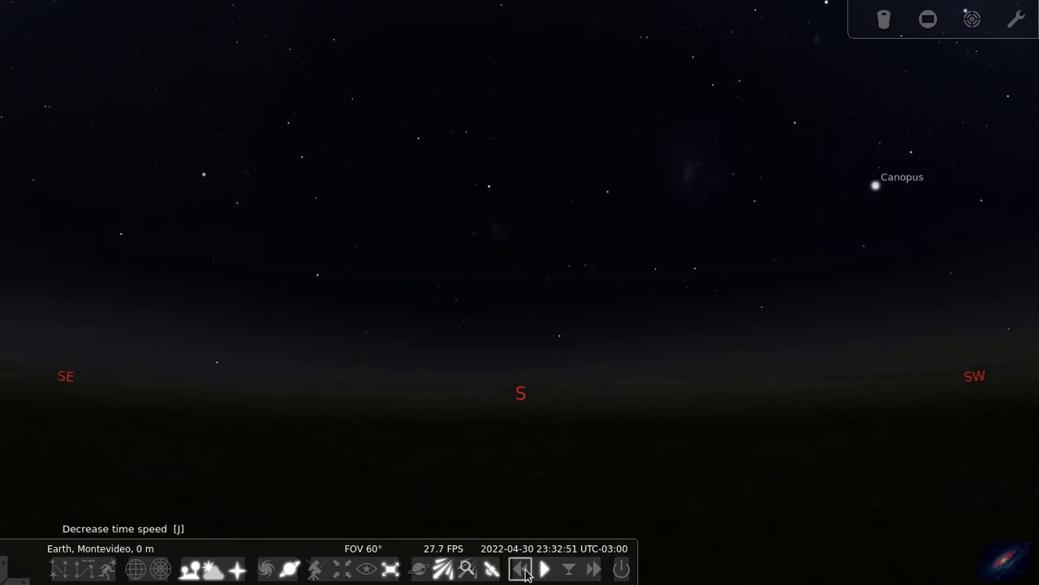
{"action": "left_click", "coordinate": [571, 570]}
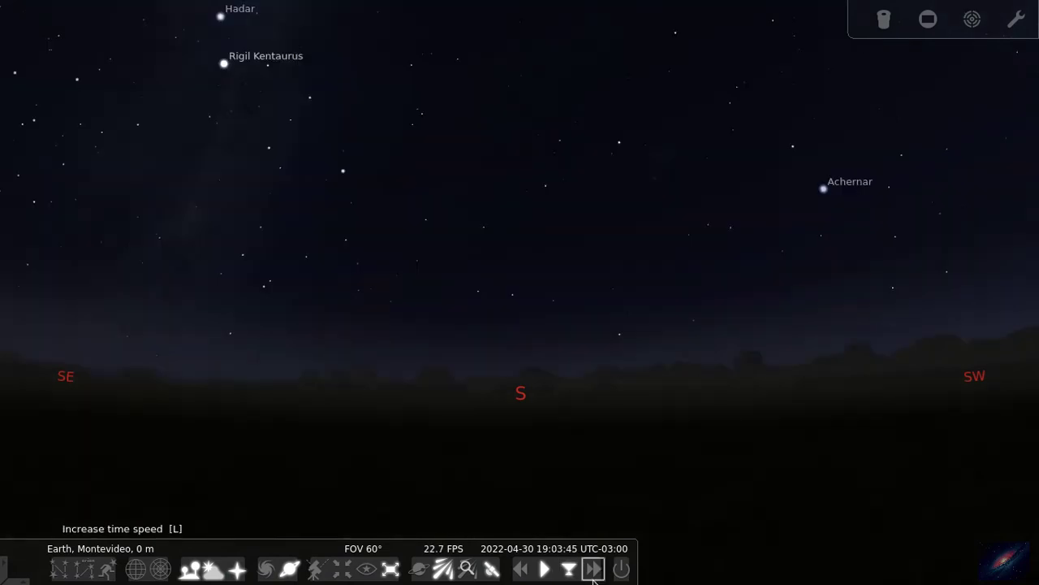
Show the constellation artwork over the southern sky.
{"action": "left_click", "coordinate": [107, 572]}
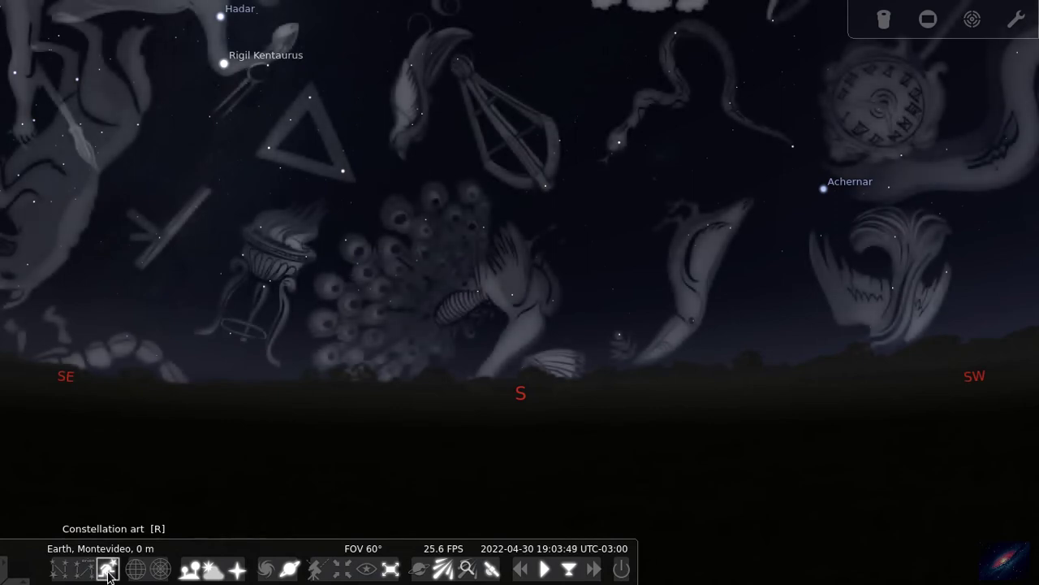
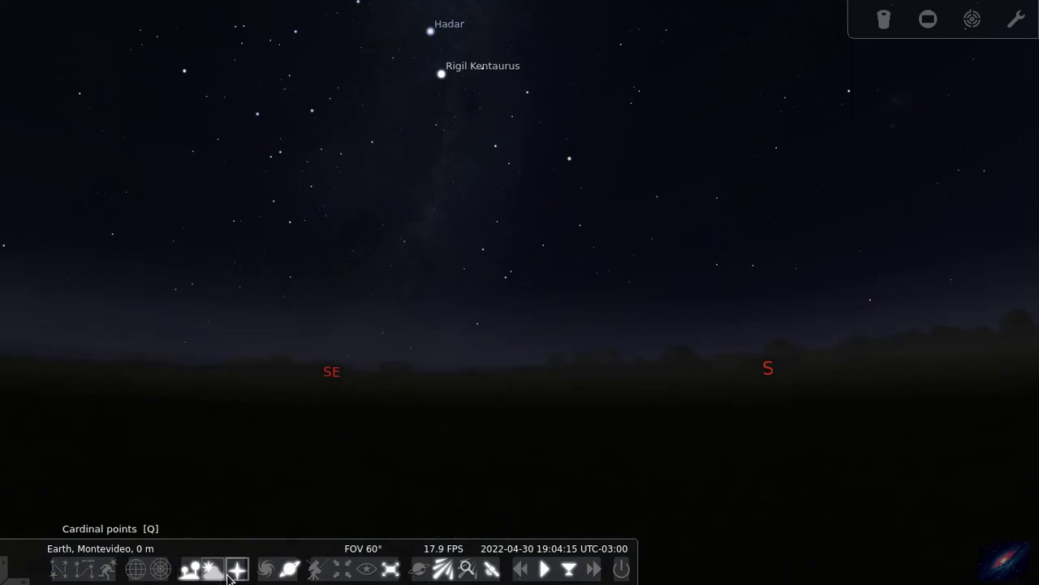
Search for the star Rigel to centre the view on it, and select nearby Sirius to show its details.
{"action": "mouse_move", "coordinate": [7, 374]}
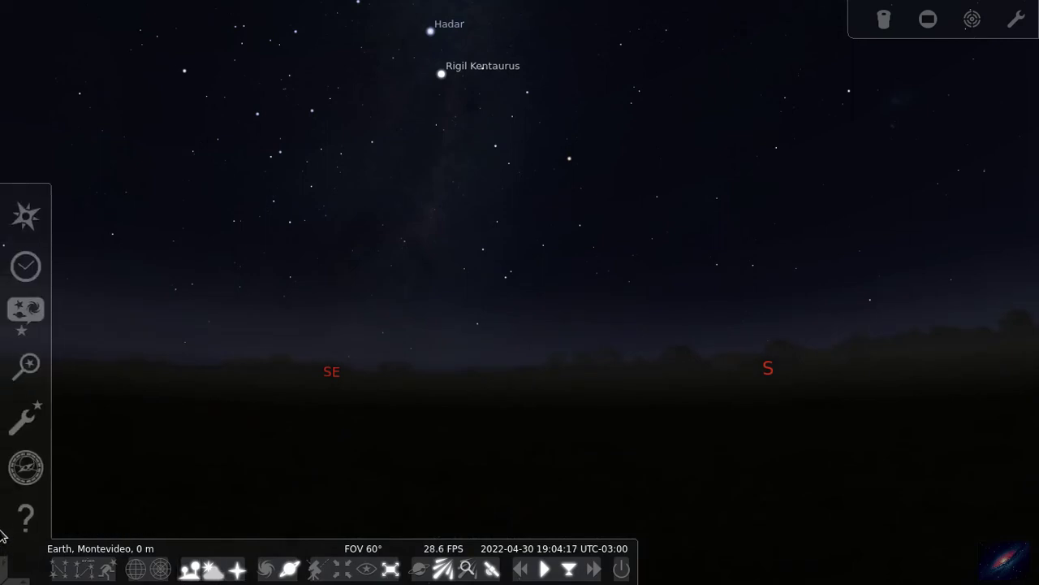
{"action": "left_click", "coordinate": [27, 369]}
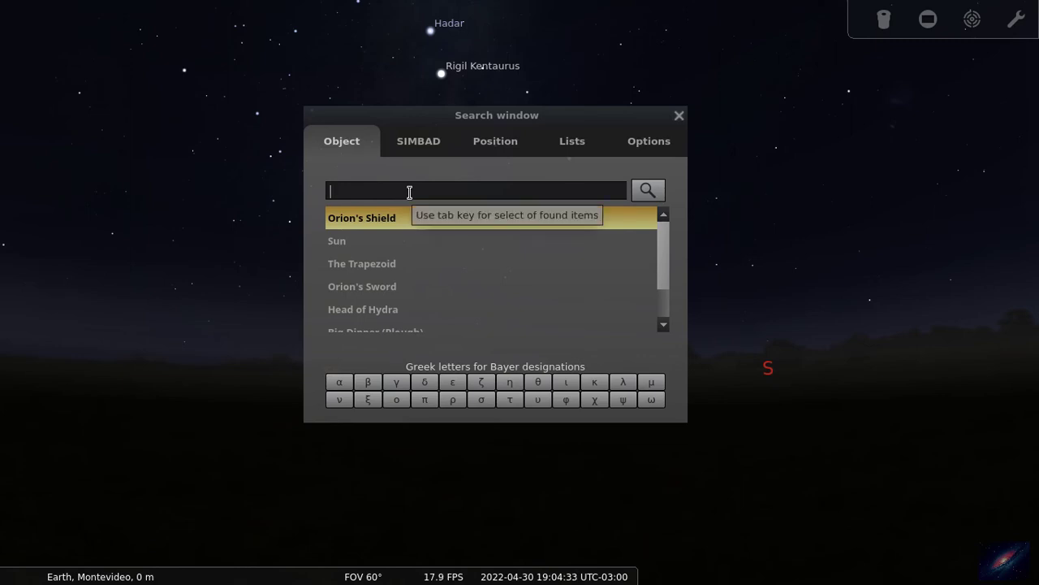
{"action": "type", "text": "Rigel"}
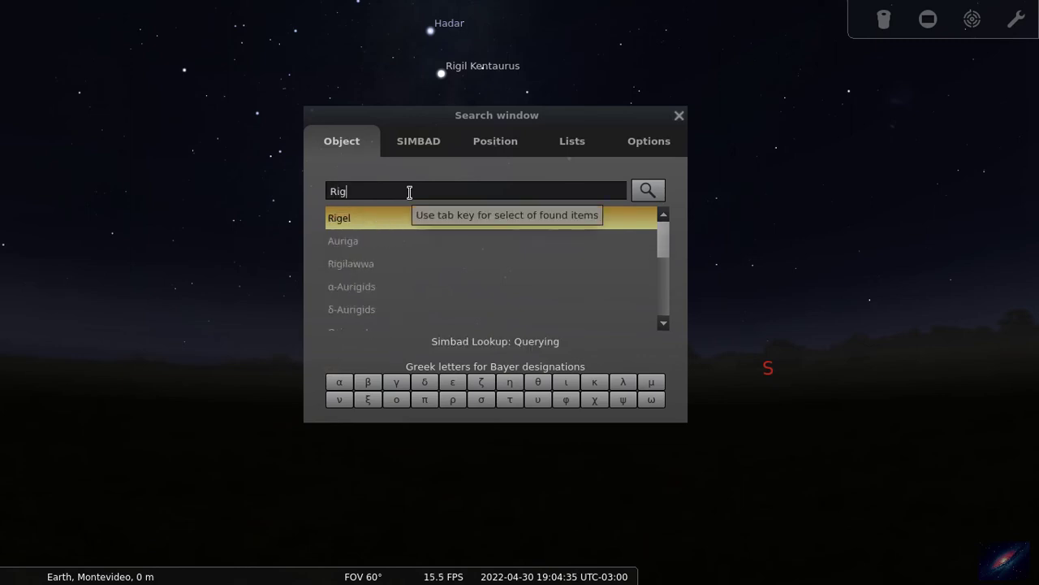
{"action": "left_click", "coordinate": [365, 221]}
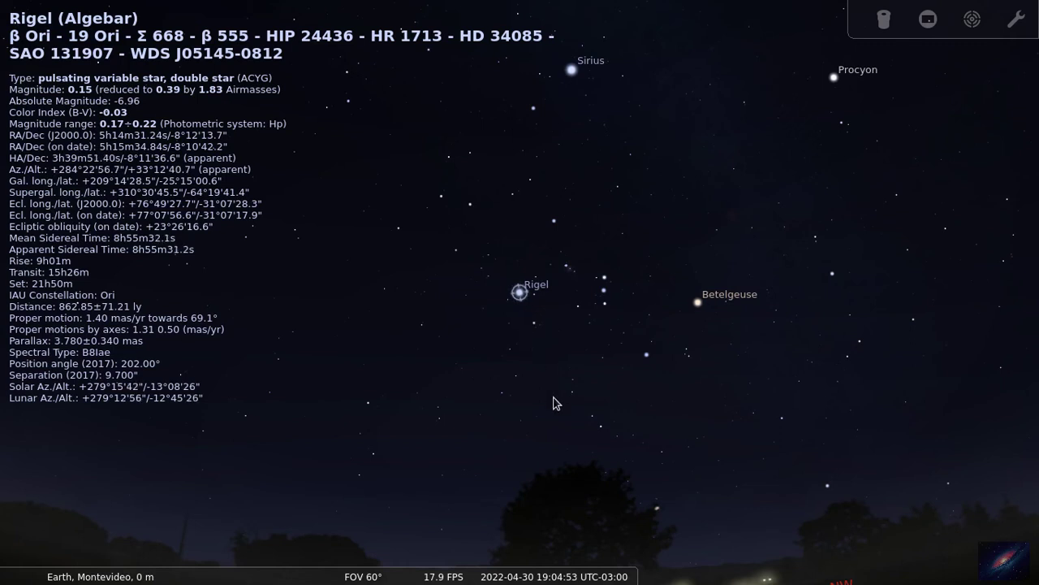
{"action": "left_click", "coordinate": [573, 72]}
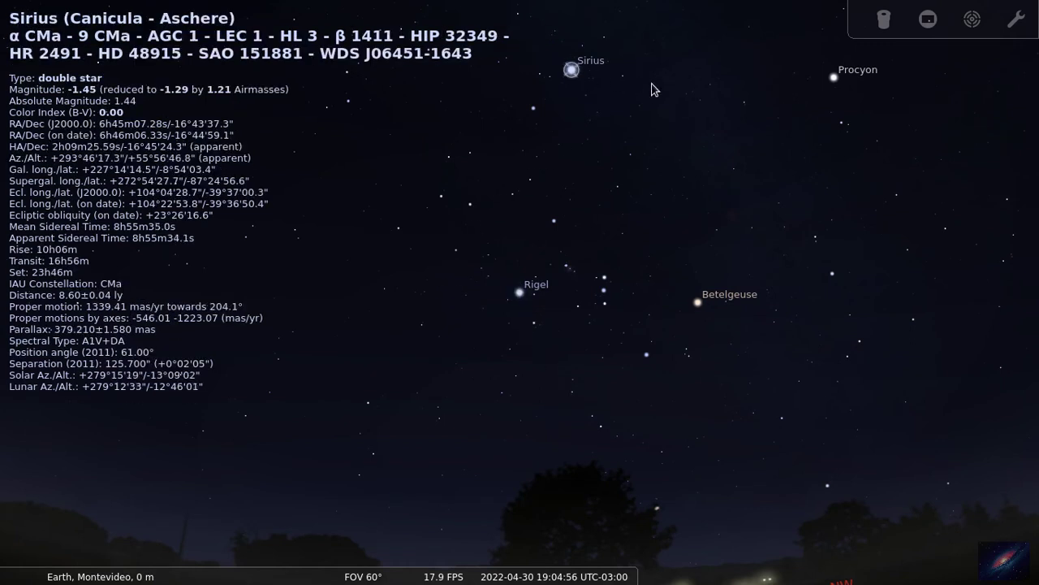
Search for "starli" and choose the satellite STARLINK-1007 to show its details.
{"action": "mouse_move", "coordinate": [24, 418]}
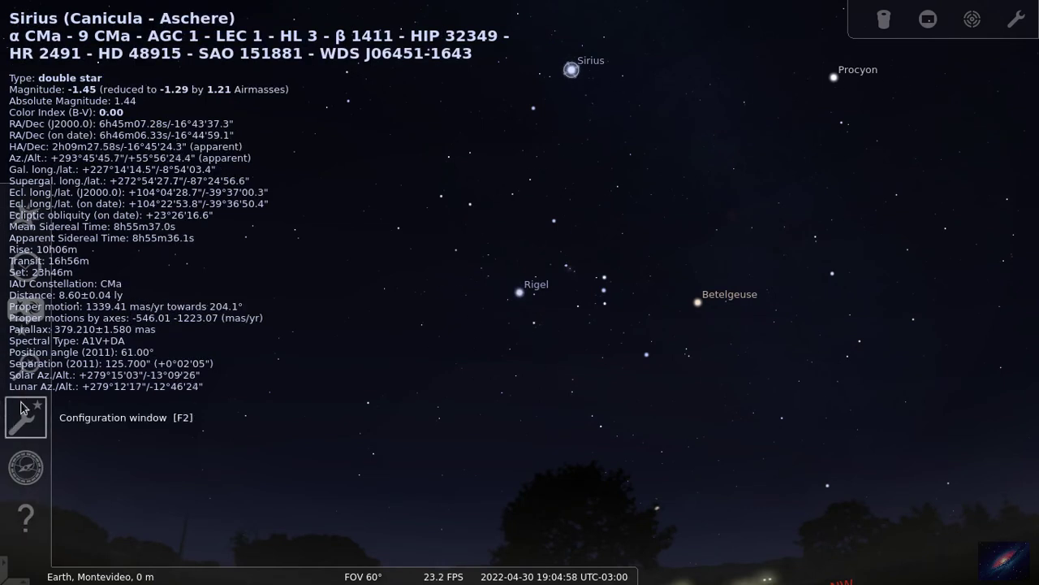
{"action": "left_click", "coordinate": [26, 367]}
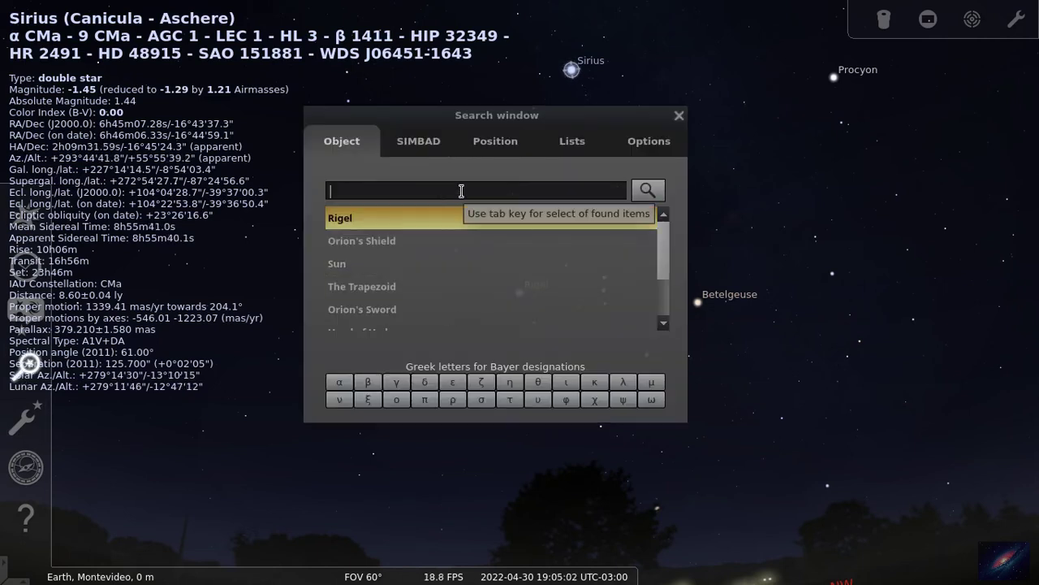
{"action": "type", "text": "sta"}
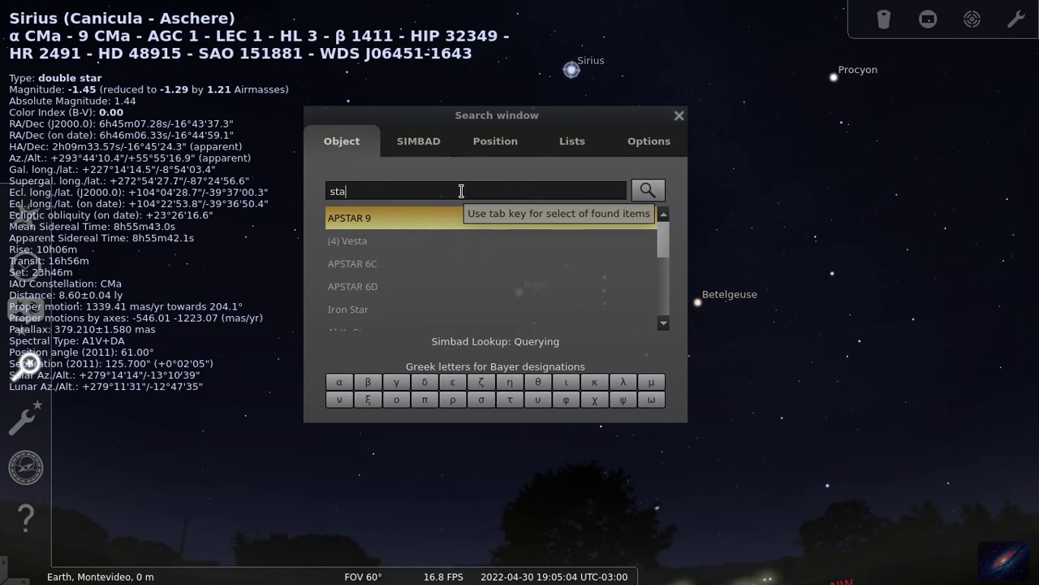
{"action": "type", "text": "rli"}
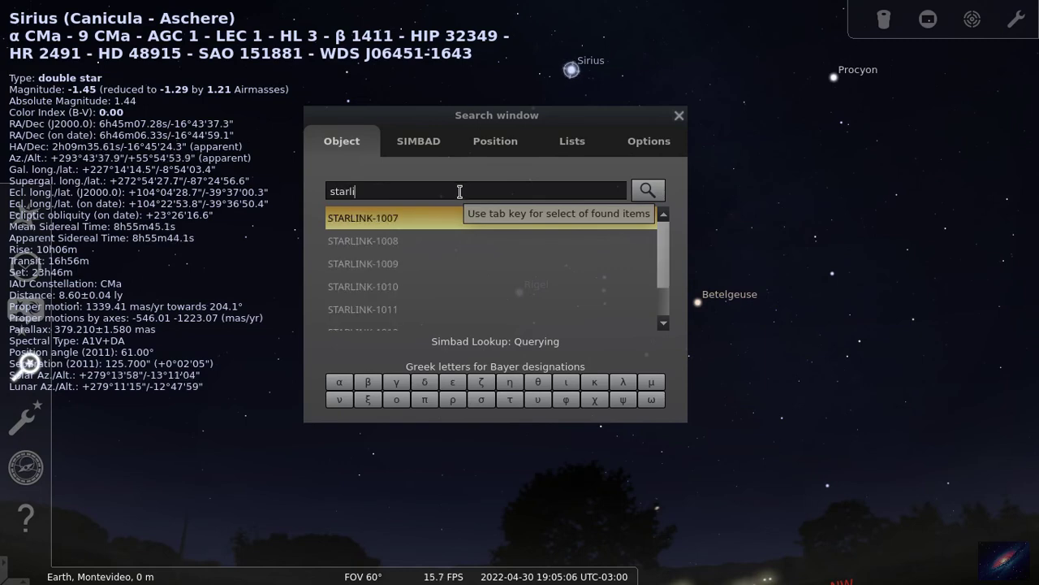
{"action": "left_click", "coordinate": [373, 224]}
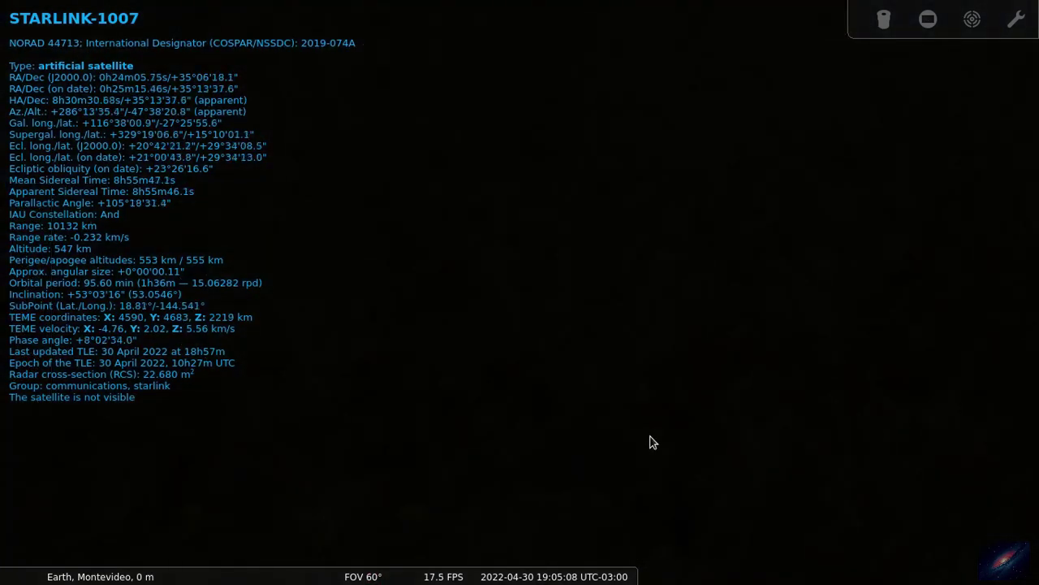
Hide the ground and magnify the sky around STARLINK-1007 to a field of view of about 0.8°.
{"action": "mouse_move", "coordinate": [134, 577]}
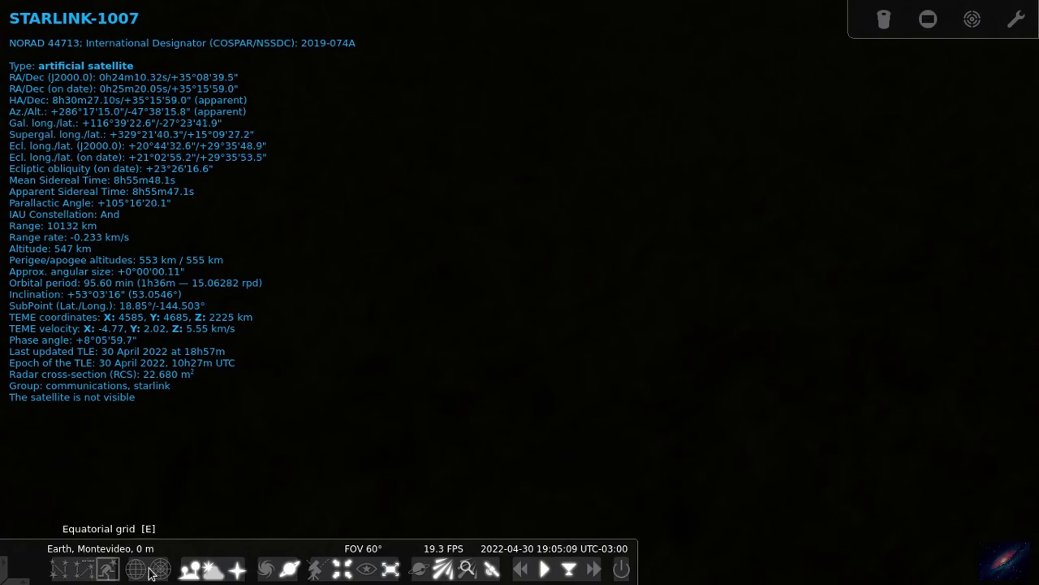
{"action": "left_click", "coordinate": [190, 572]}
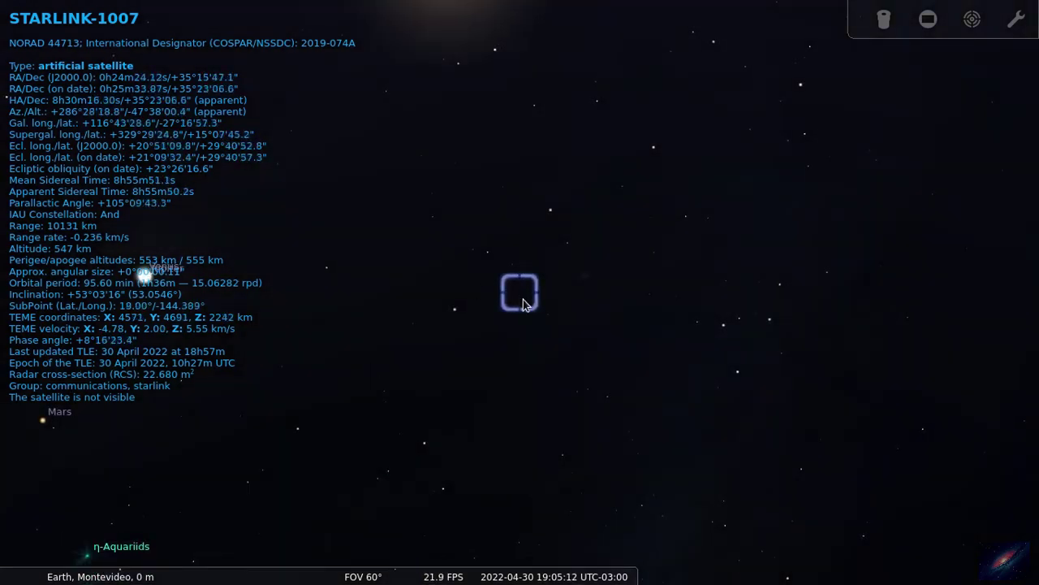
{"action": "scroll", "coordinate": [526, 324], "scroll_direction": "up", "scroll_amount": 5}
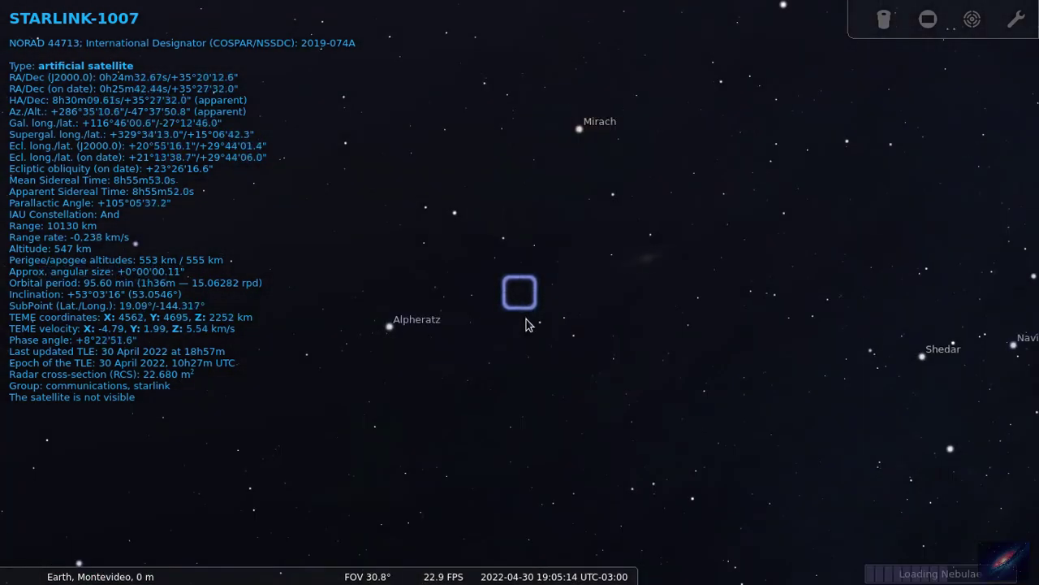
{"action": "scroll", "coordinate": [526, 323], "scroll_direction": "up", "scroll_amount": 6}
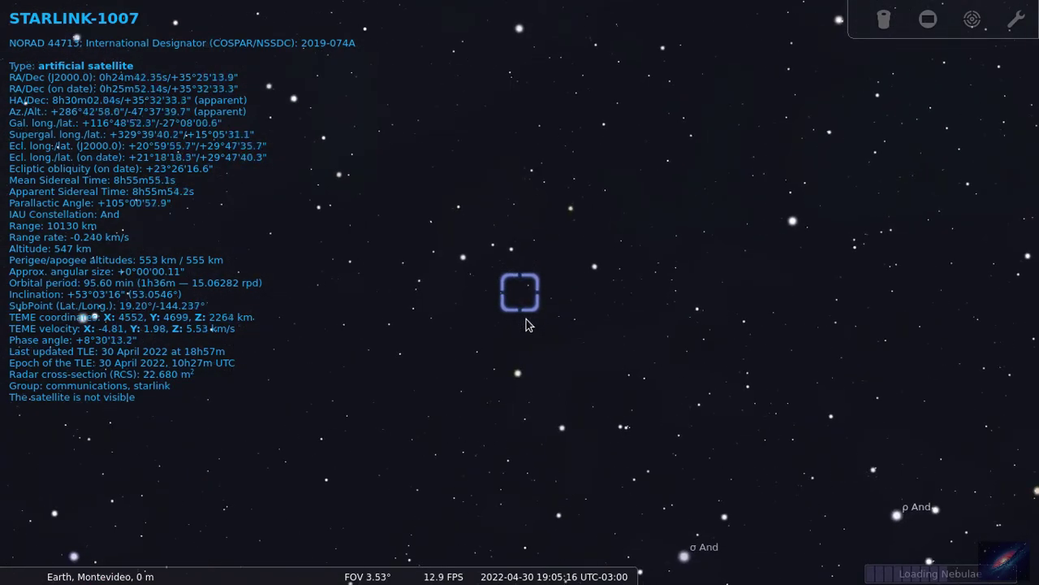
{"action": "scroll", "coordinate": [526, 323], "scroll_direction": "up", "scroll_amount": 1}
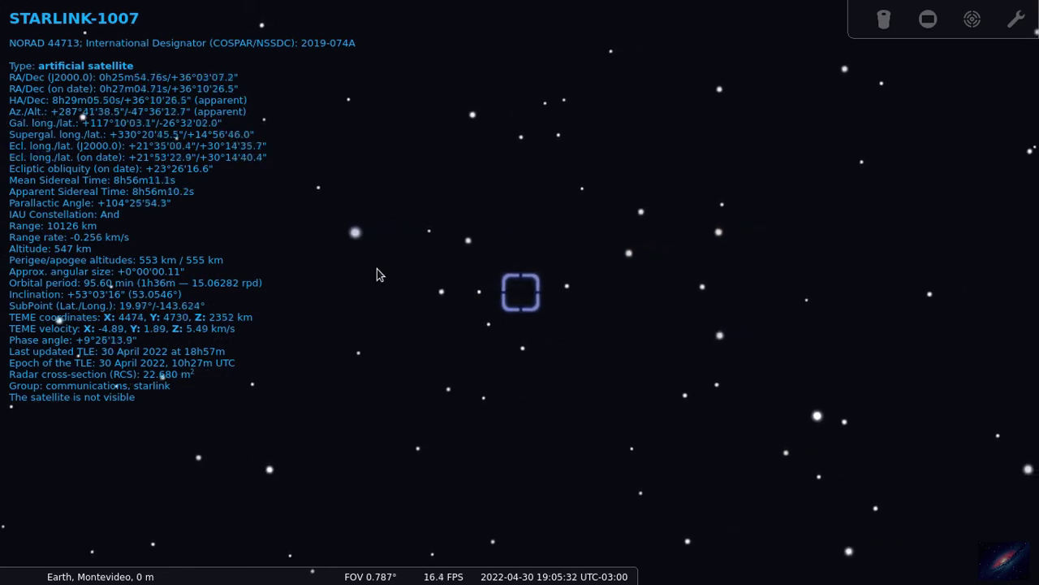
Deselect the satellite and widen the field of view to about 71°.
{"action": "right_click", "coordinate": [377, 274]}
{"action": "mouse_move", "coordinate": [22, 90]}
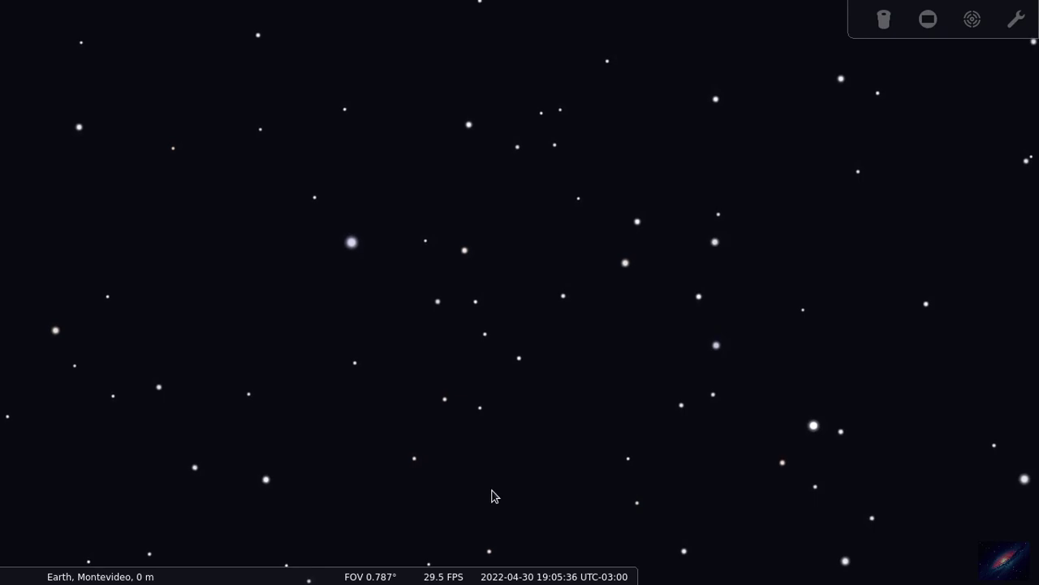
{"action": "mouse_move", "coordinate": [516, 568]}
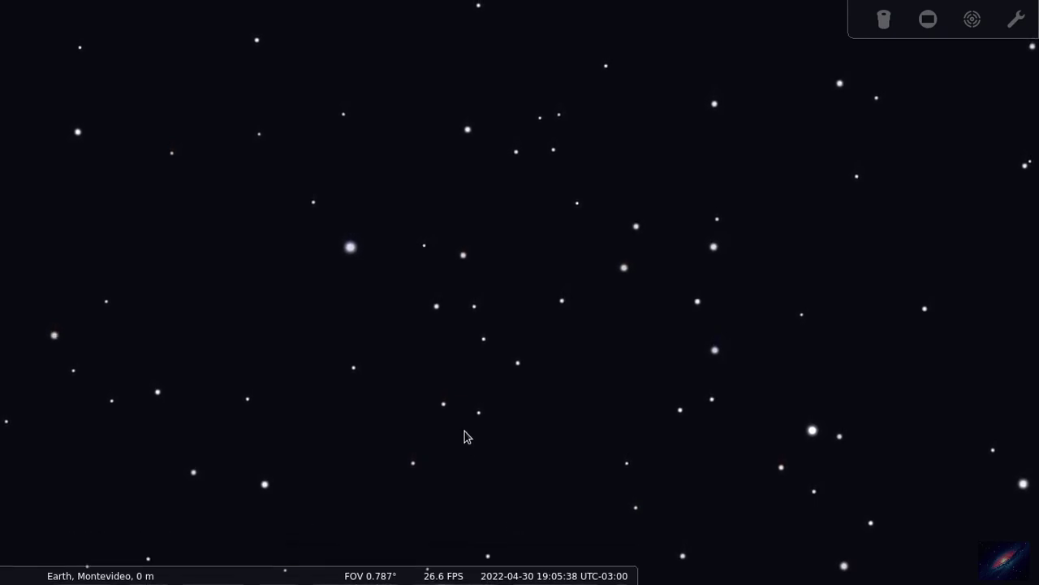
{"action": "scroll", "coordinate": [463, 431], "scroll_direction": "down", "scroll_amount": 3}
{"action": "scroll", "coordinate": [463, 428], "scroll_direction": "down", "scroll_amount": 10}
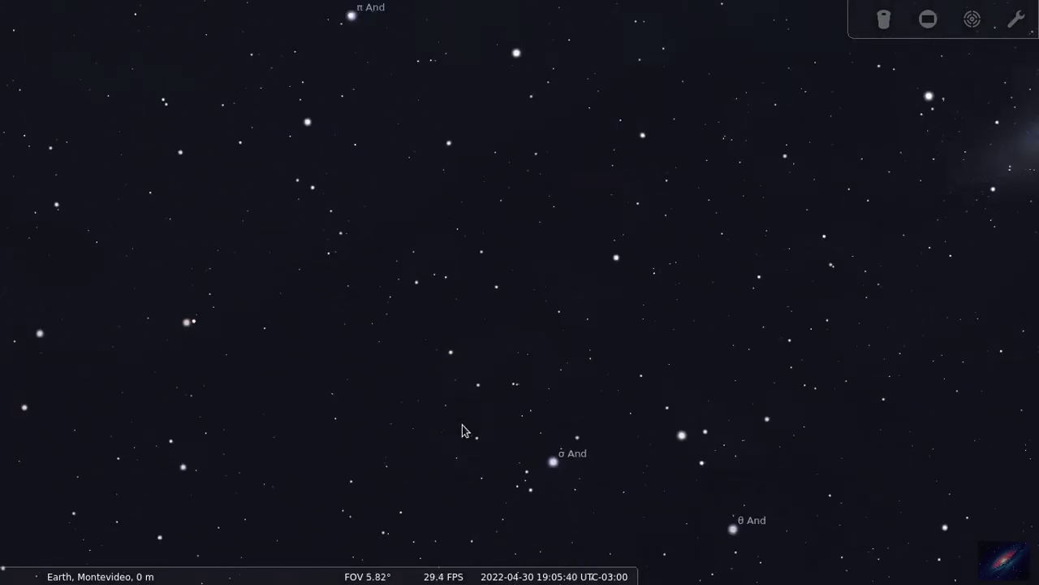
{"action": "scroll", "coordinate": [505, 431], "scroll_direction": "down", "scroll_amount": 5}
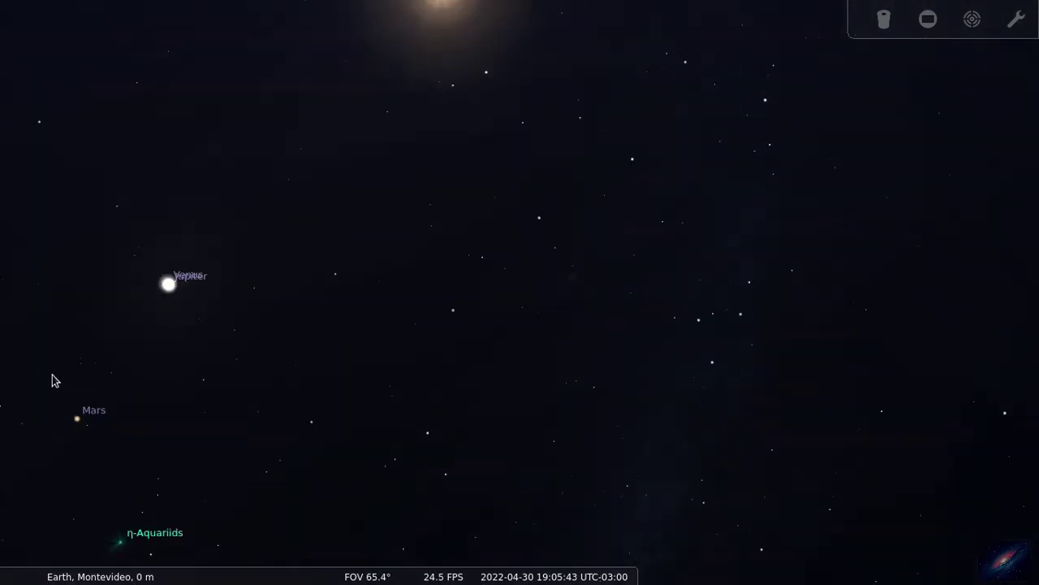
{"action": "mouse_move", "coordinate": [4, 357]}
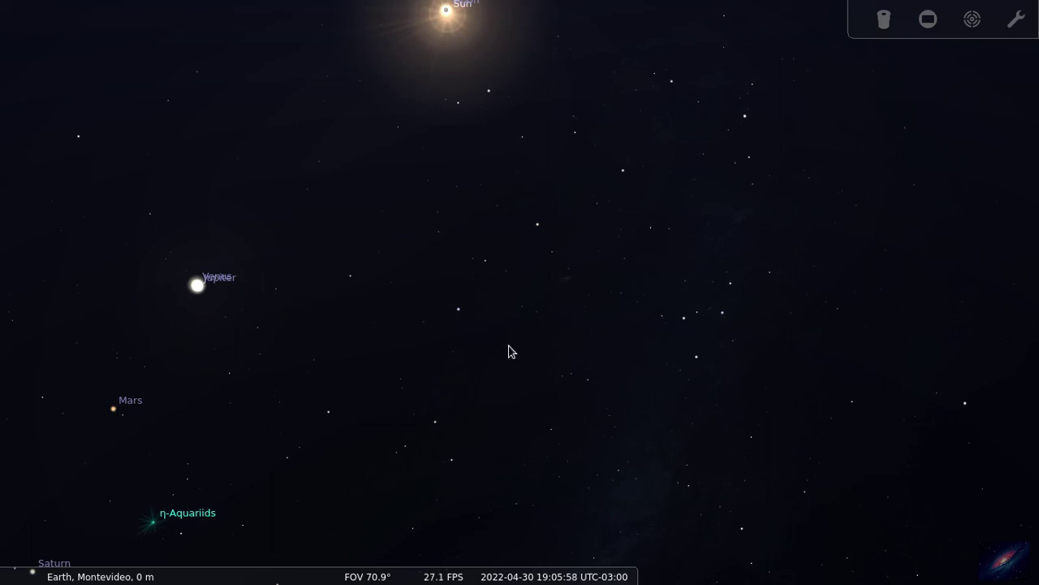
Show the ground again and bring the western horizon with Rigel and Betelgeuse above it into view.
{"action": "left_click_drag", "start_coordinate": [508, 317], "coordinate": [511, 346]}
{"action": "mouse_move", "coordinate": [188, 579]}
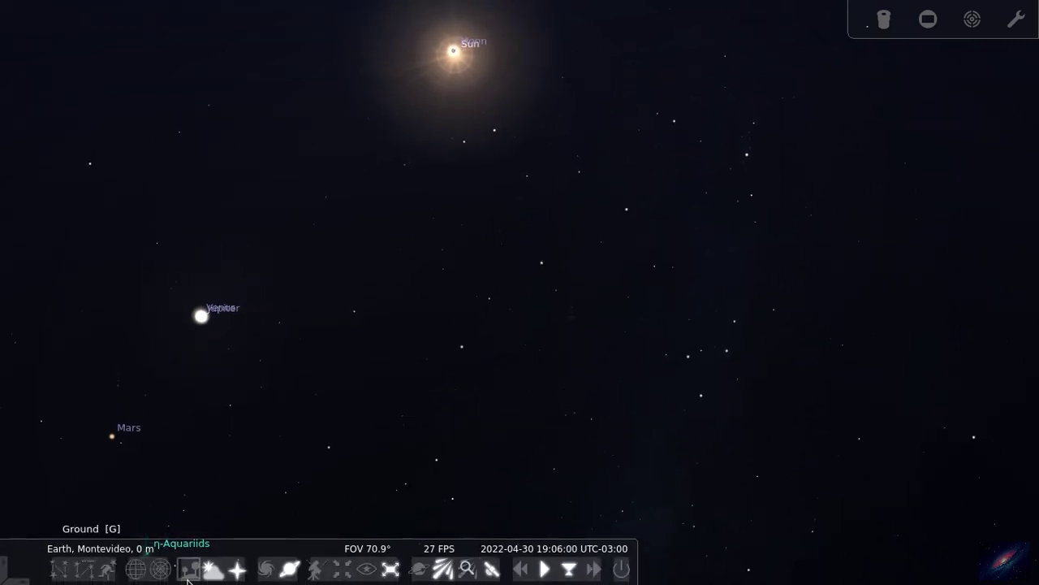
{"action": "left_click", "coordinate": [188, 571]}
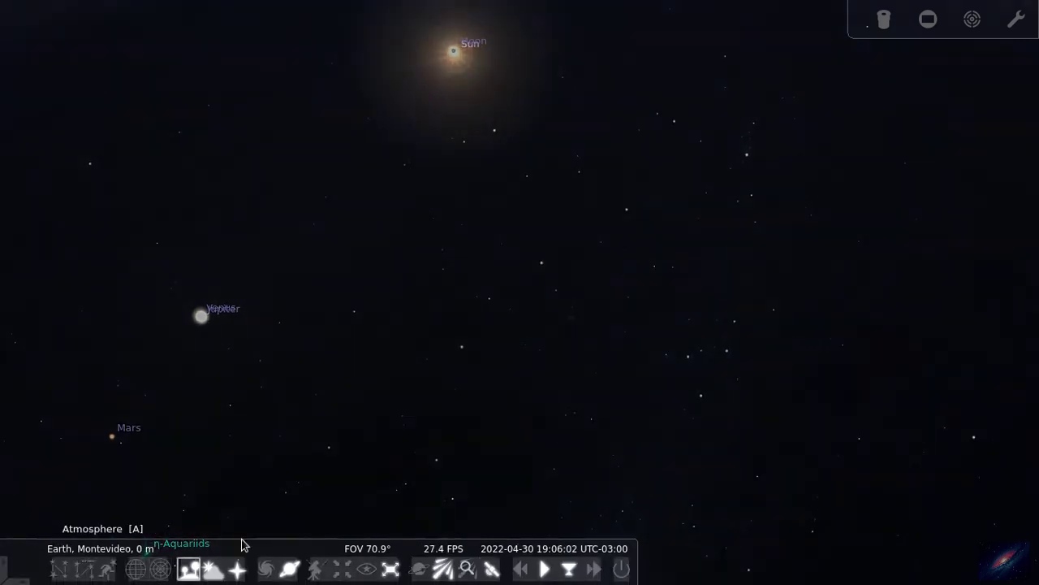
{"action": "key", "text": "Up"}
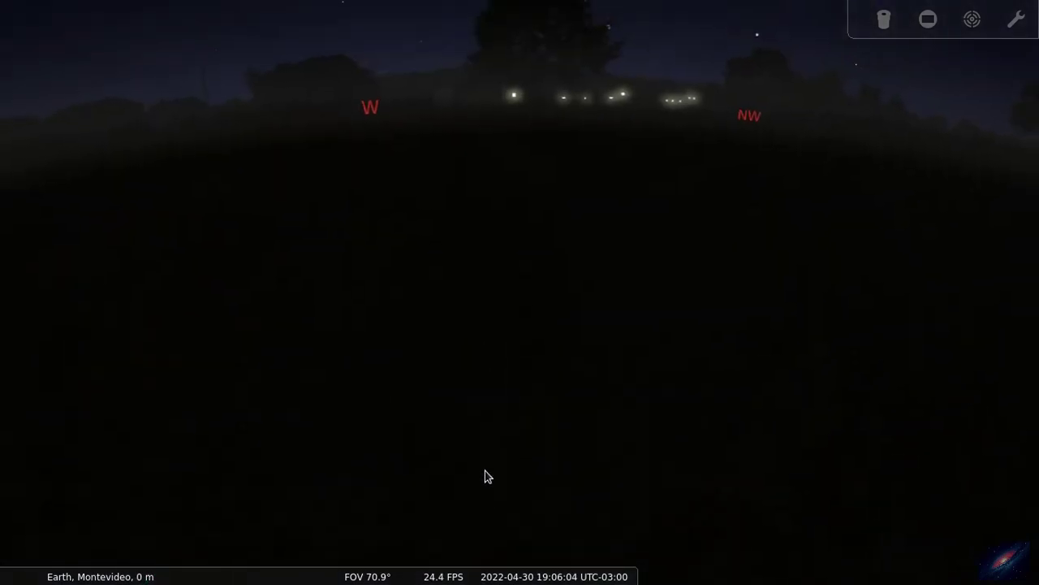
{"action": "left_click_drag", "start_coordinate": [487, 391], "coordinate": [495, 448]}
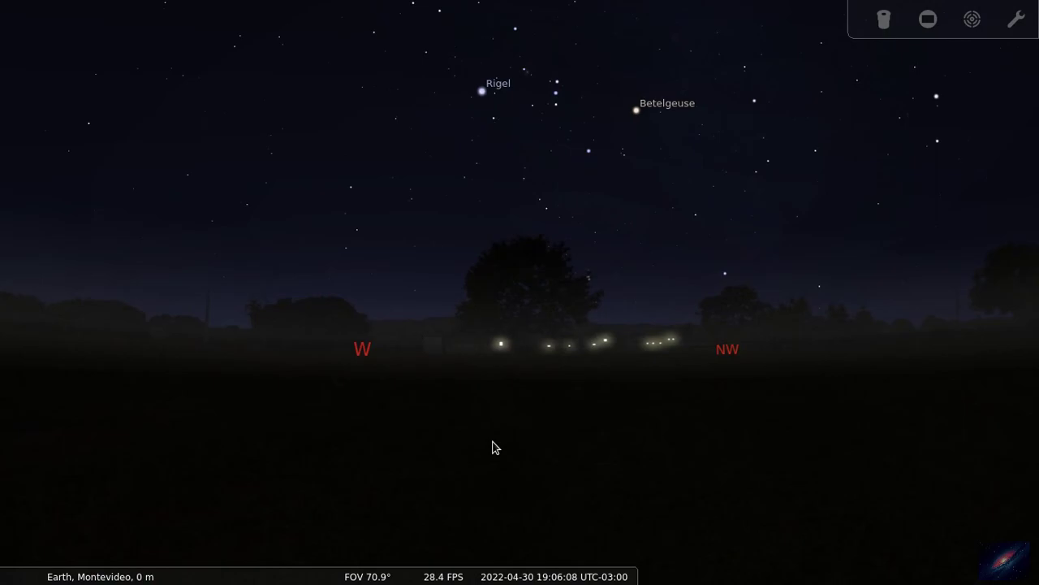